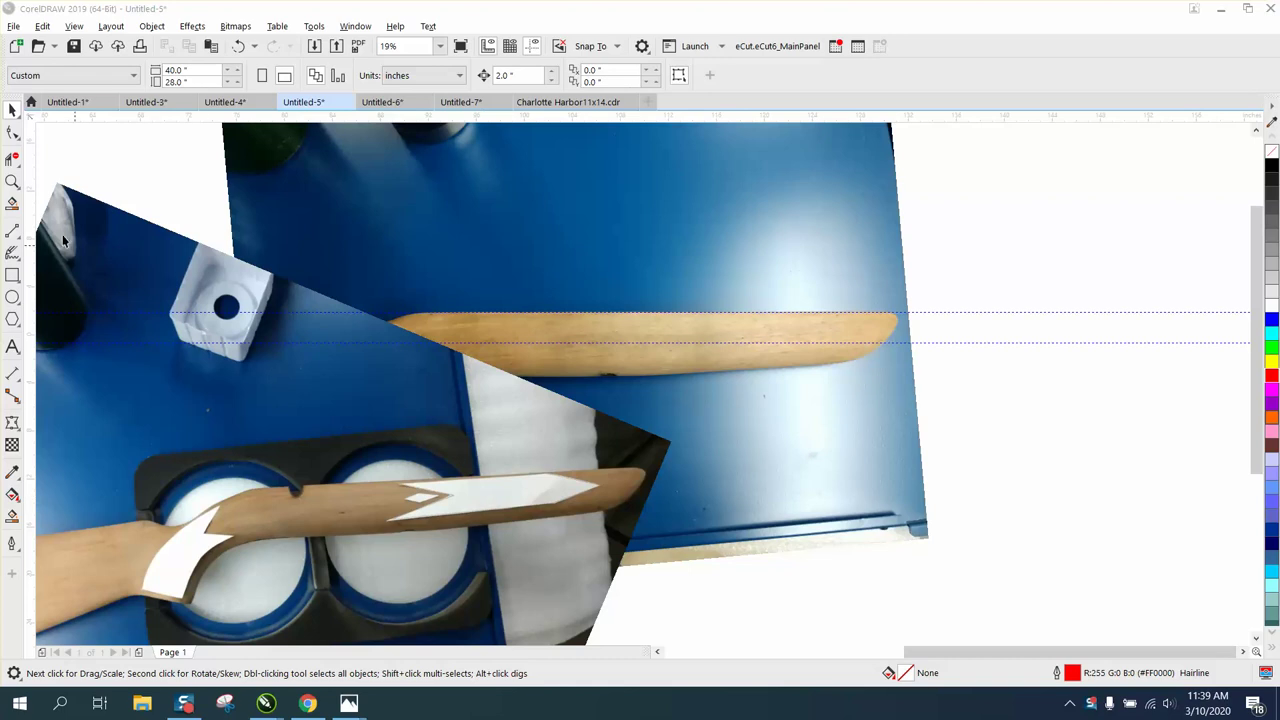
Draw a red-outlined rectangle across the middle of the upper wooden stock photo.
left_click(12, 181)
left_click_drag(495, 268, 1022, 438)
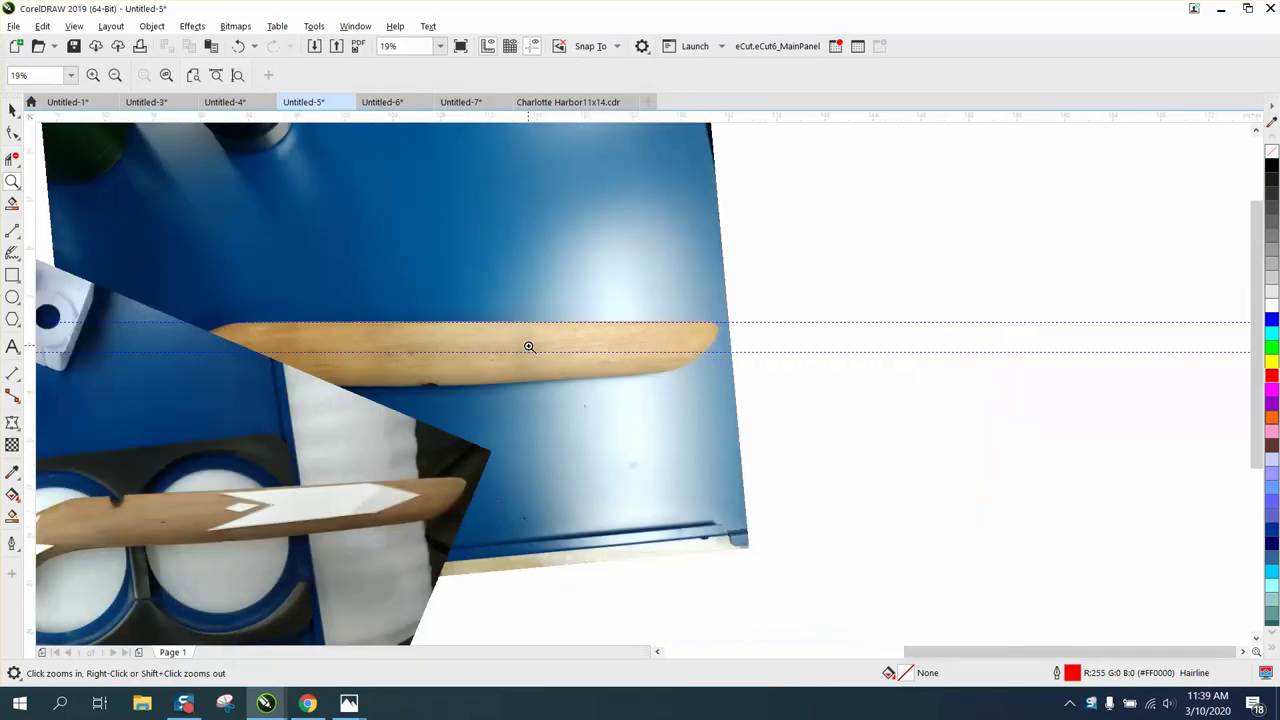
right_click(526, 346)
right_click(578, 352)
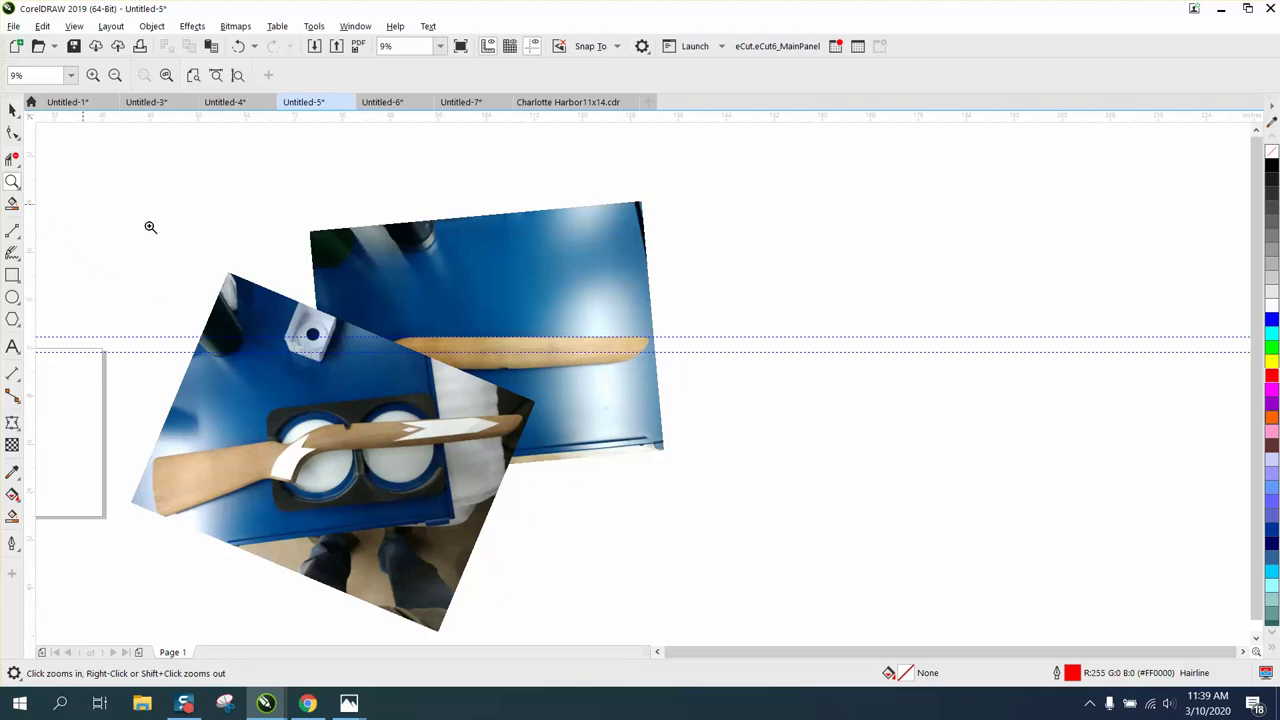
left_click_drag(356, 288, 766, 449)
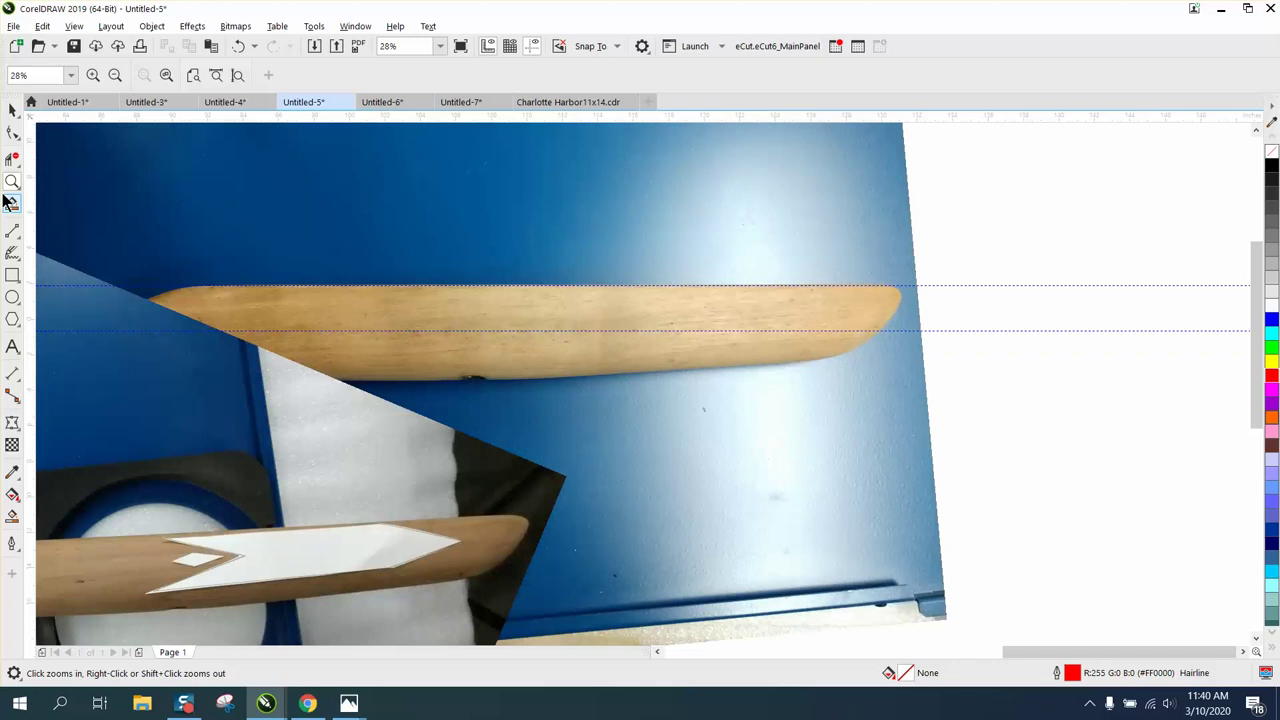
left_click(13, 275)
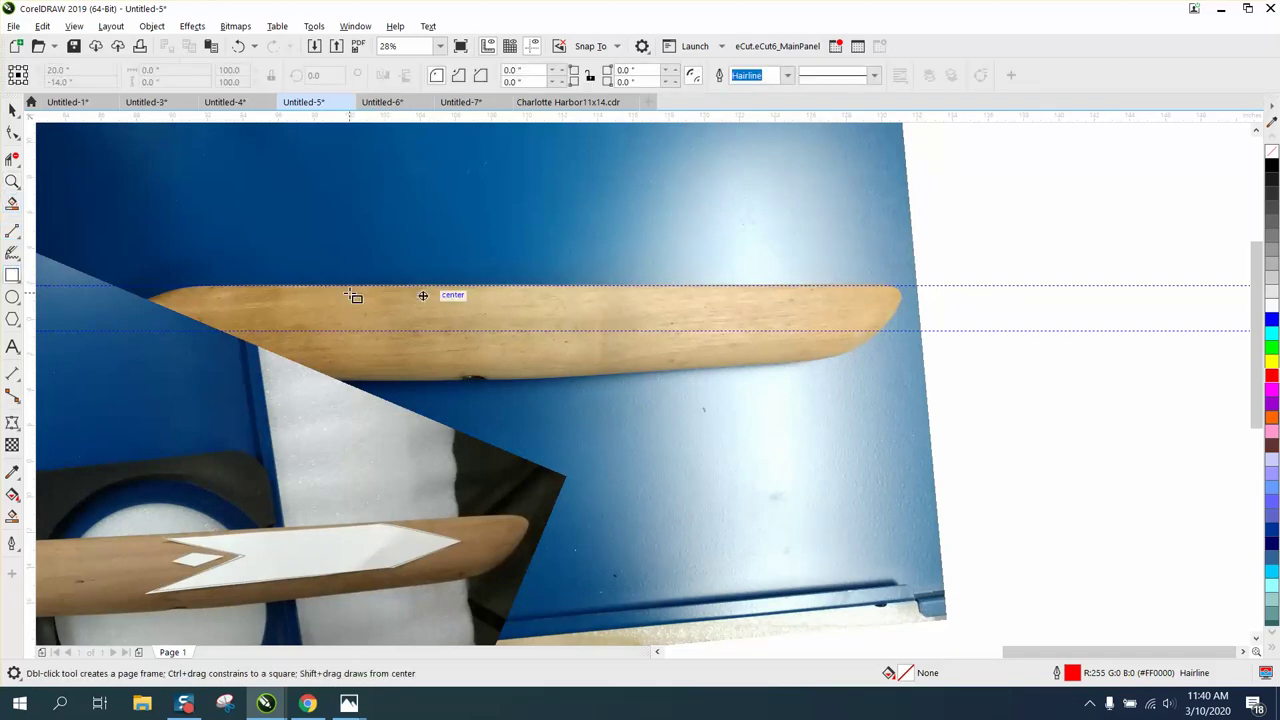
left_click_drag(351, 295, 687, 361)
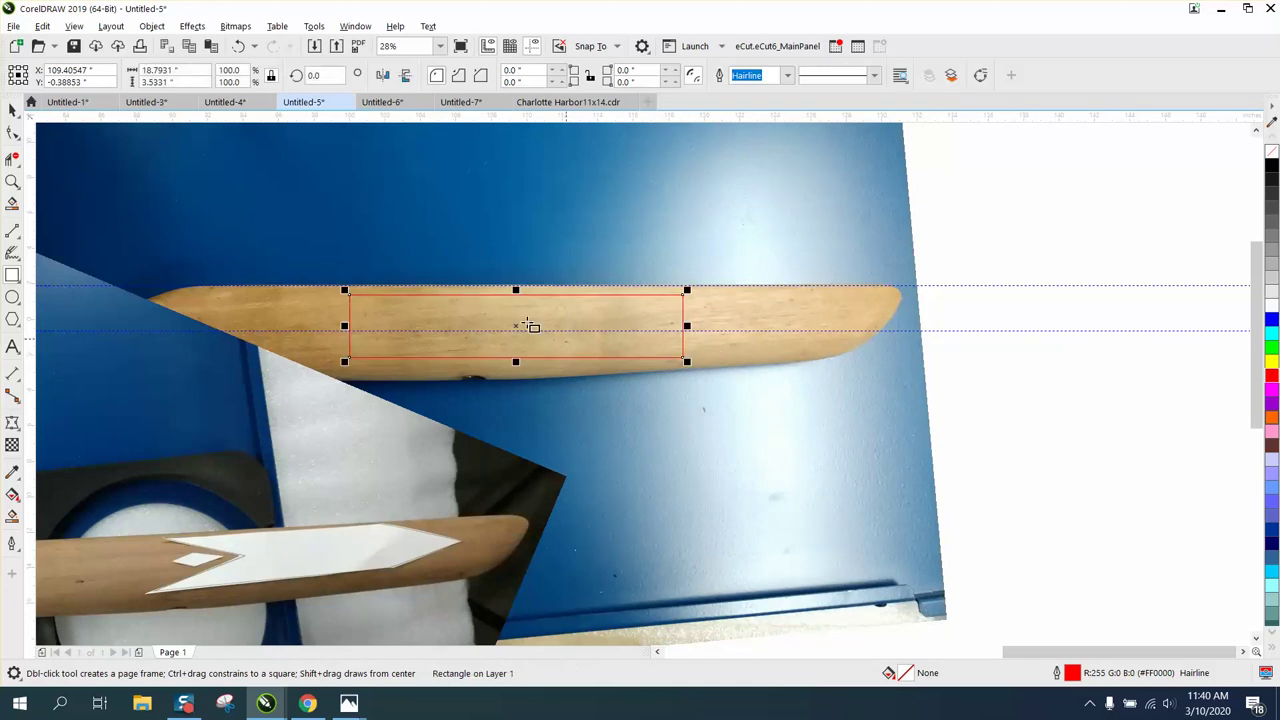
Delete the lower guideline and reselect the rectangle.
left_click(13, 110)
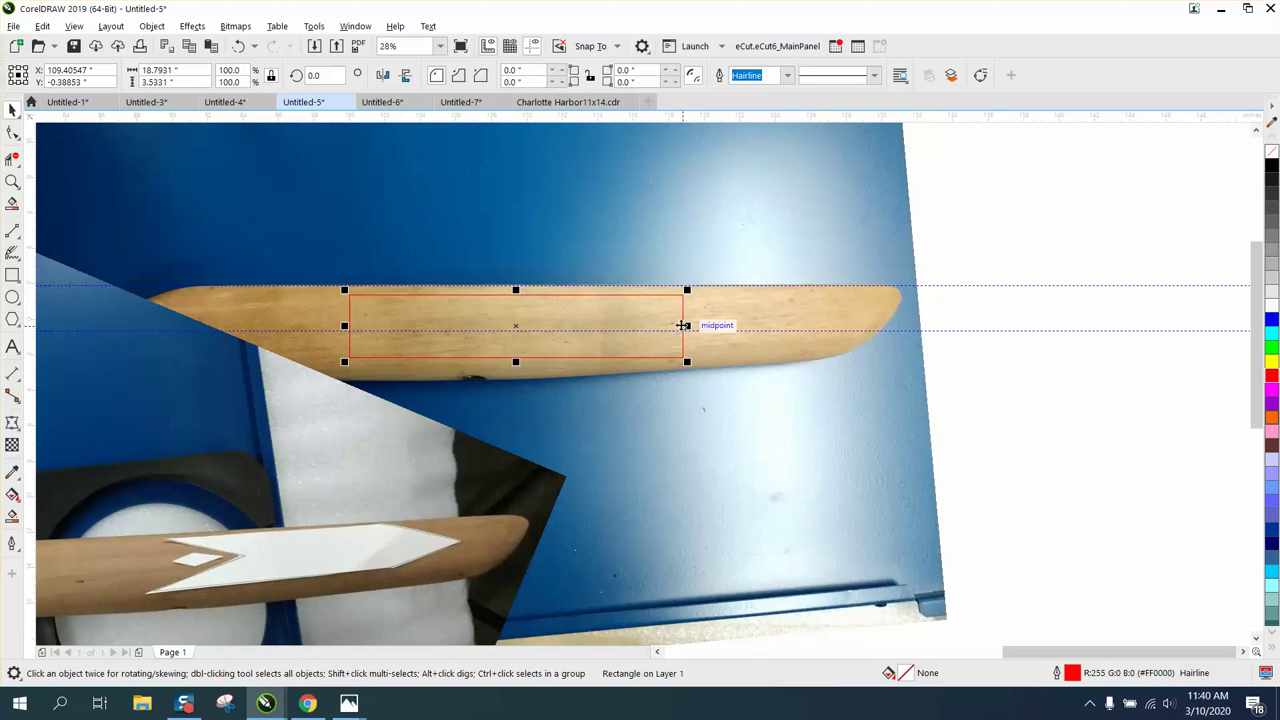
left_click(782, 330)
key("Delete")
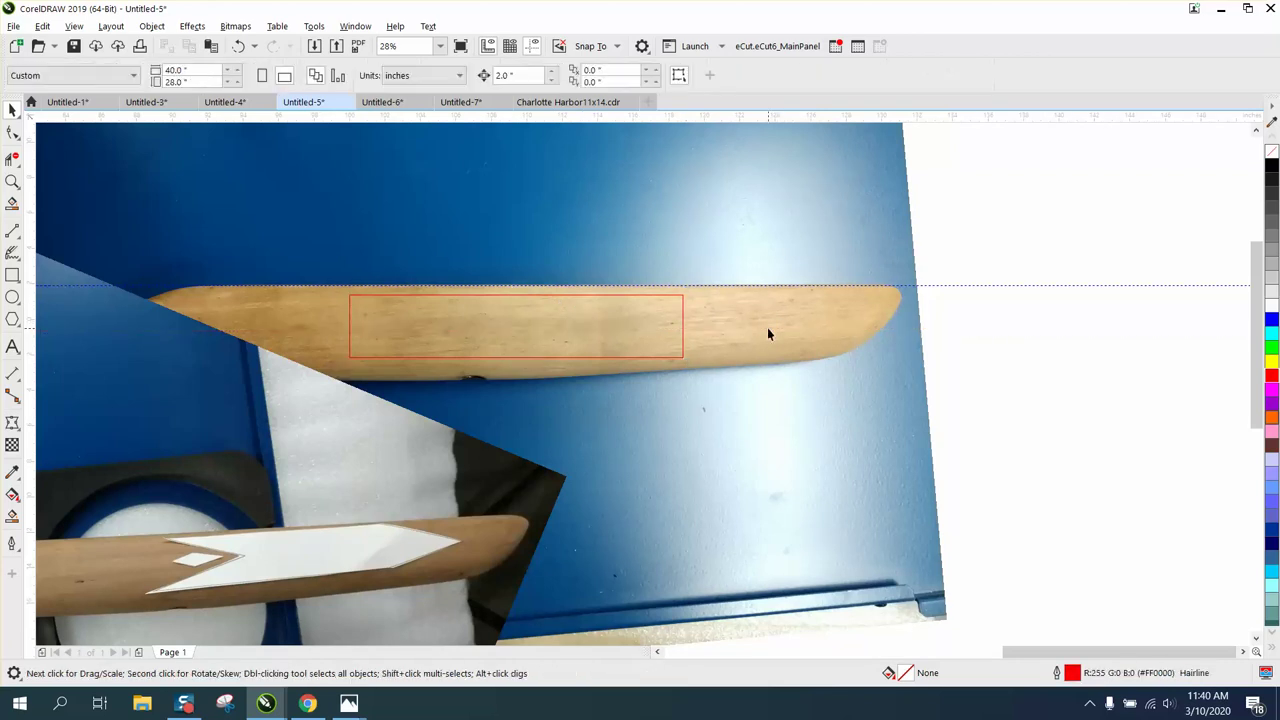
left_click(683, 322)
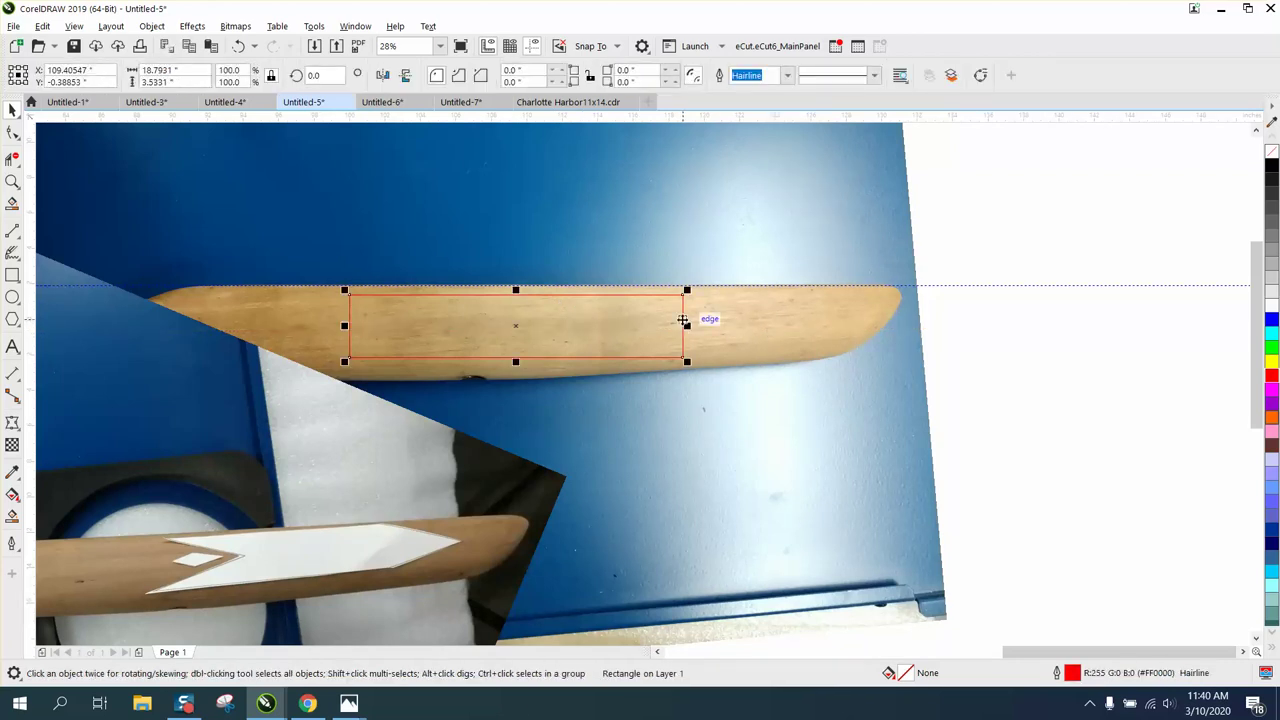
Convert the rectangle to curves with Ctrl+Q.
left_click(152, 26)
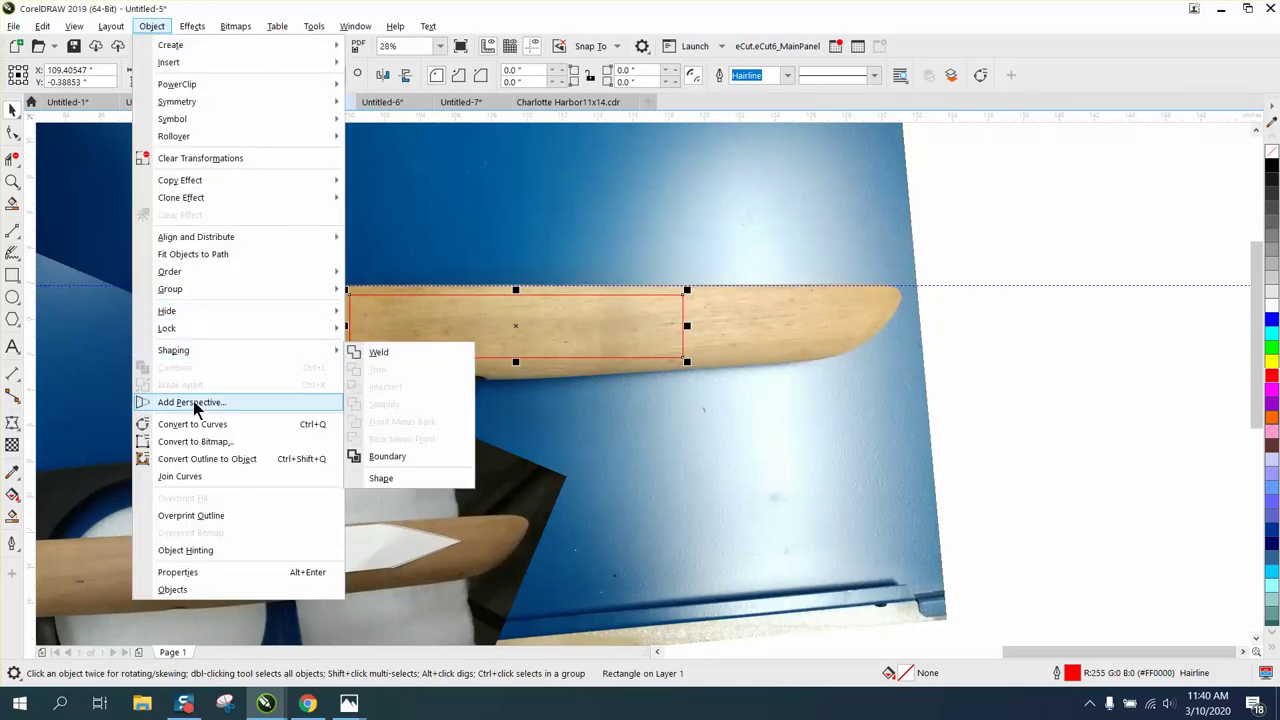
left_click(96, 343)
key("ctrl+q")
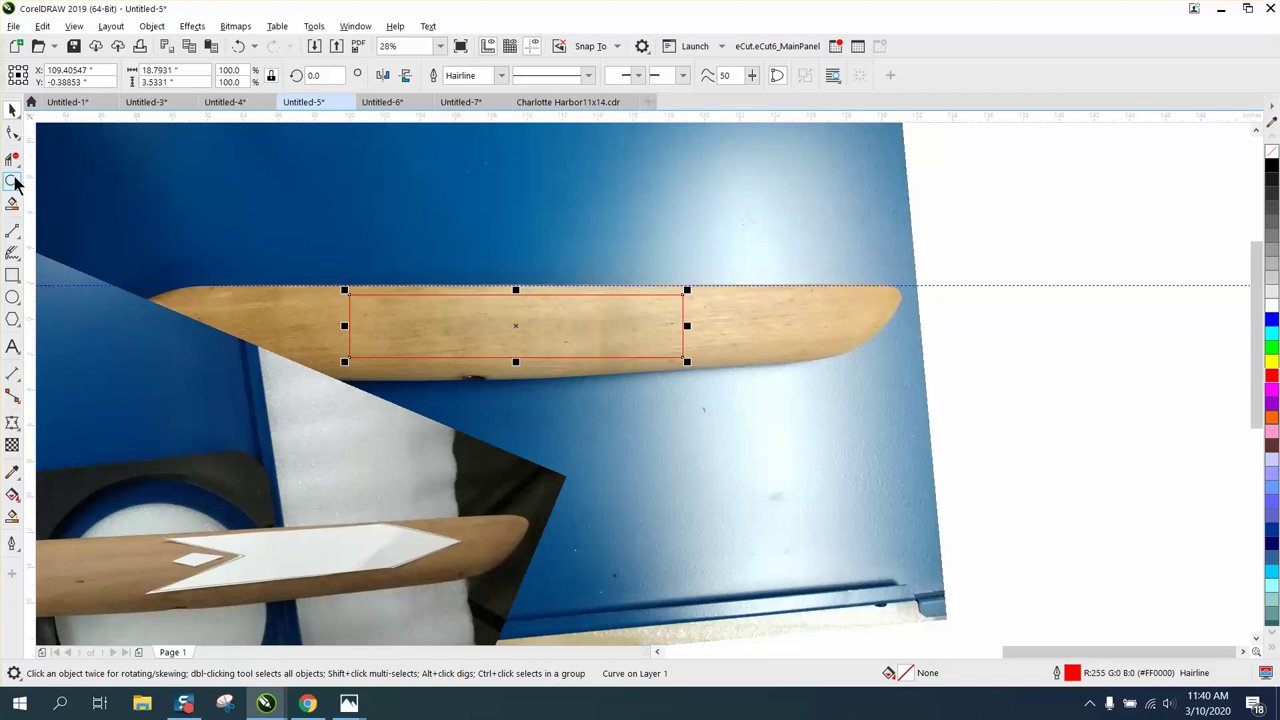
Add a node on the rectangle's right edge and drag it out into an arrow point.
left_click(12, 181)
left_click_drag(583, 259, 817, 407)
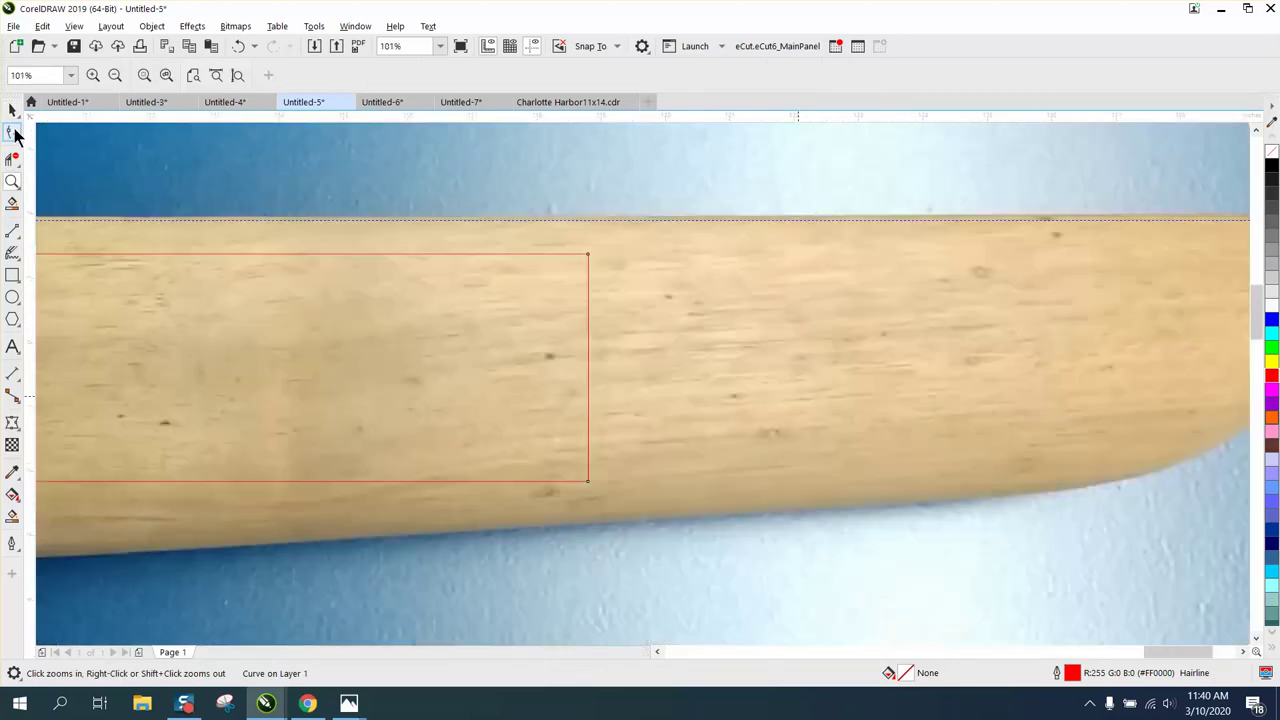
left_click(12, 131)
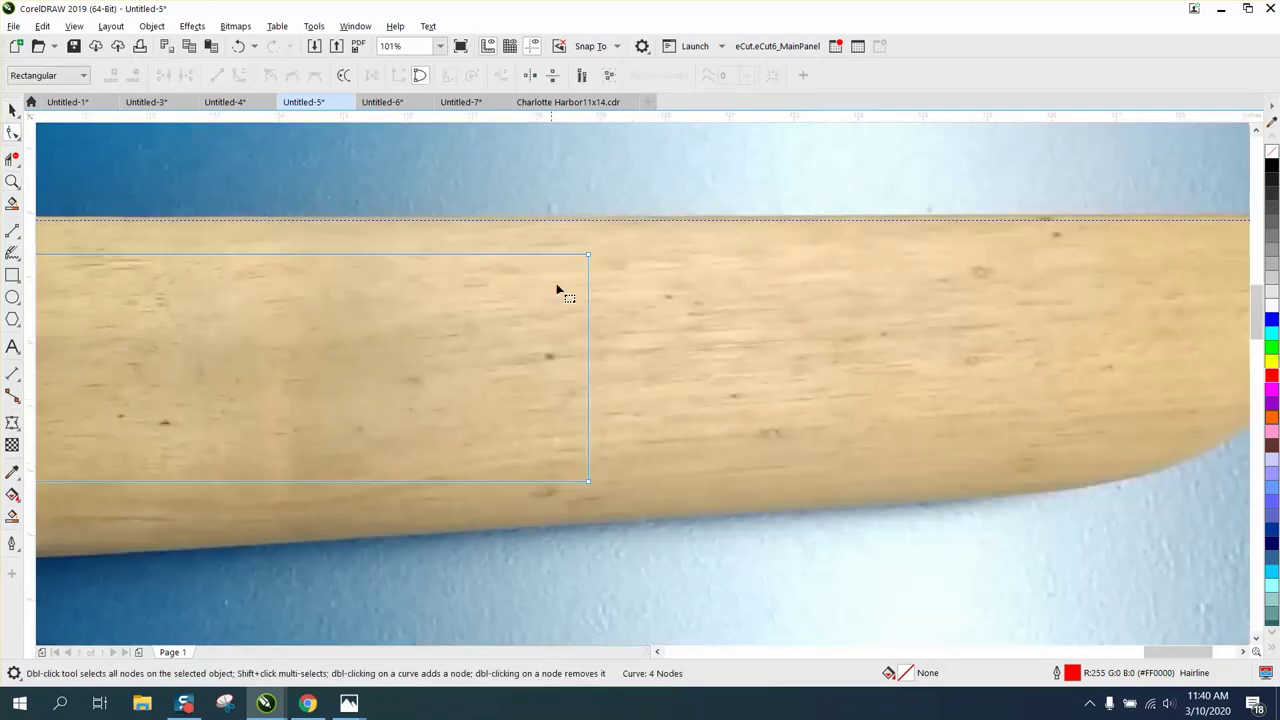
left_click_drag(589, 360, 796, 367)
double_click(589, 361)
scroll(749, 343, "down", 1)
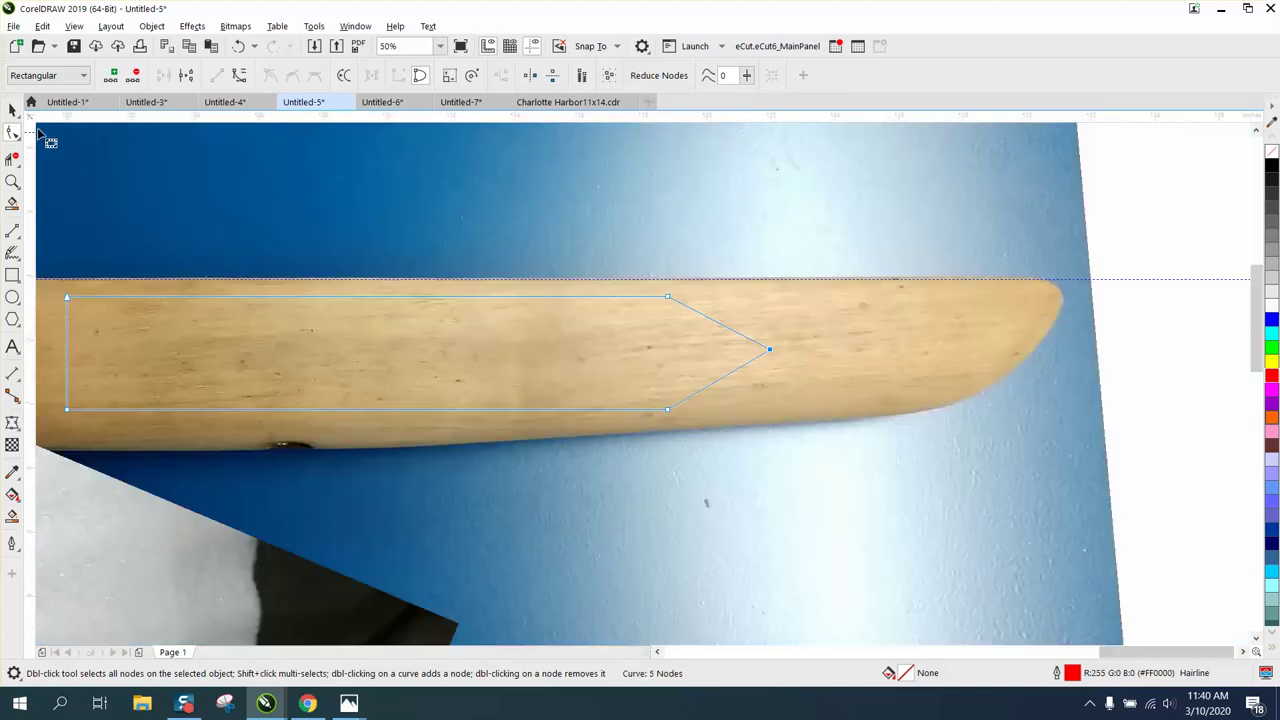
Adjust the arrow's tip node and Smart Fill the arrow shape black.
key("space")
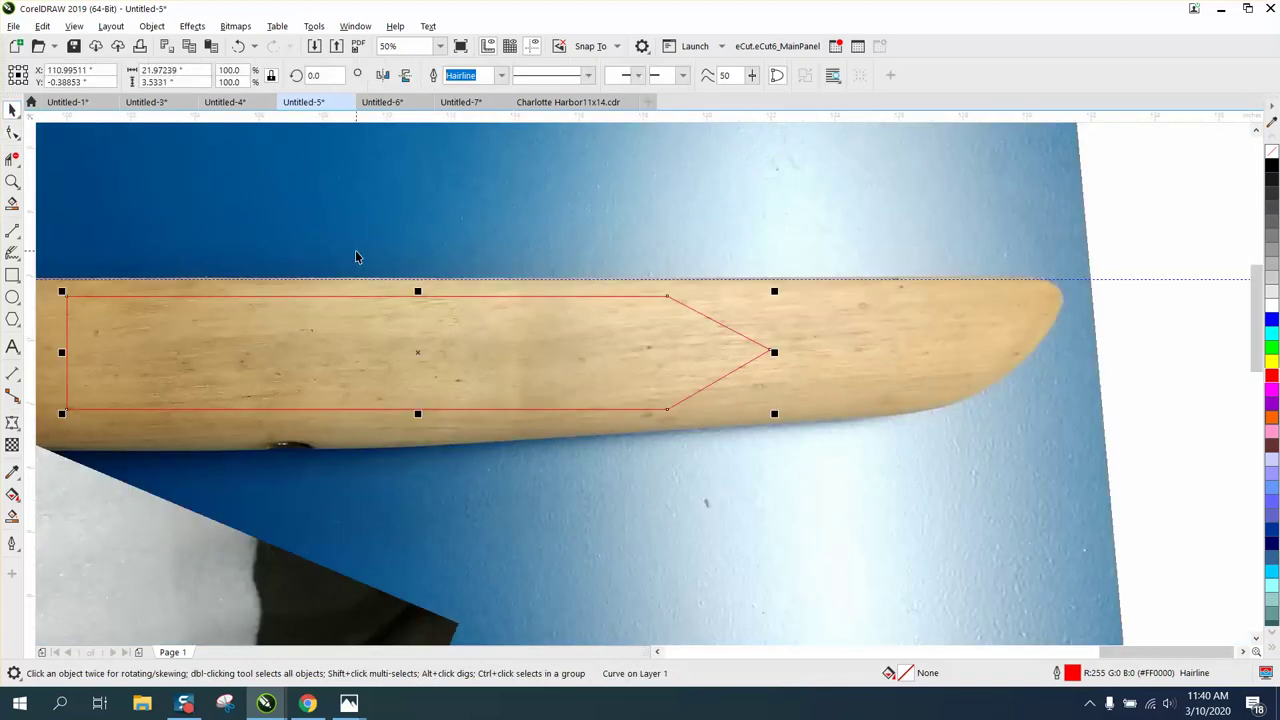
mouse_move(772, 352)
left_mouse_down()
mouse_move(737, 336)
mouse_move(772, 354)
left_mouse_up()
left_click(12, 516)
left_click(251, 370)
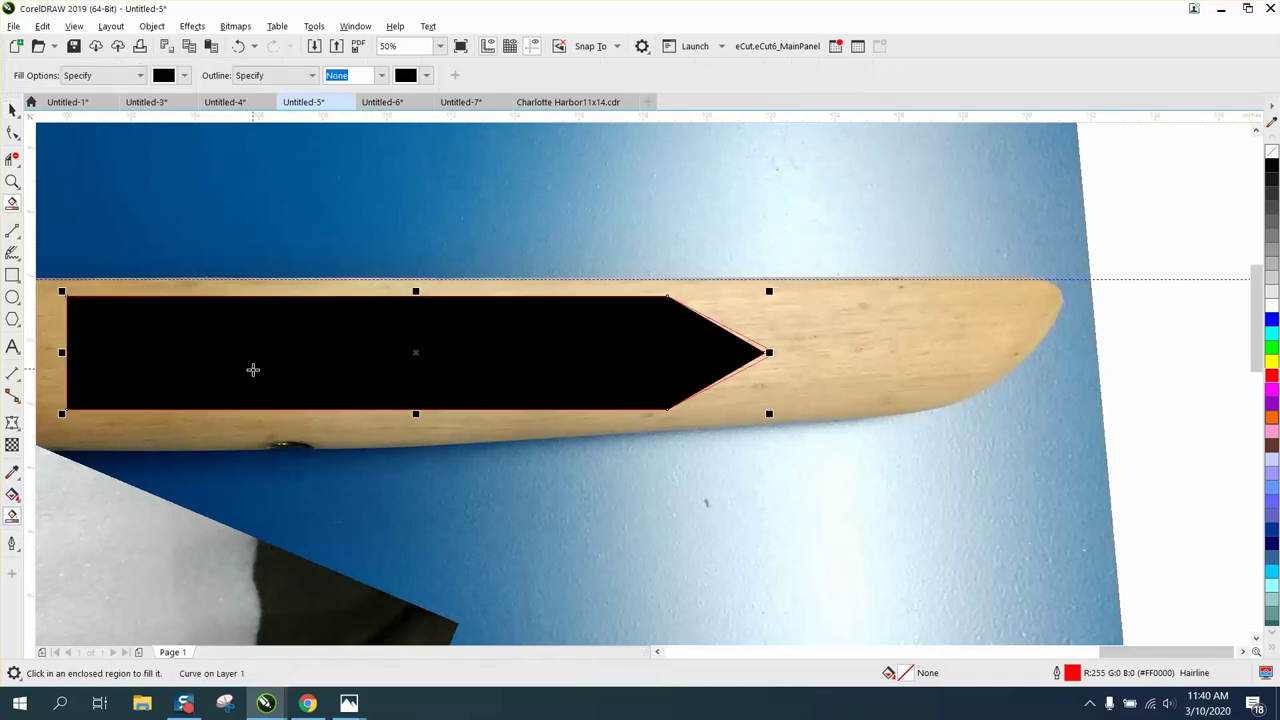
Delete the red-outlined original and give the new arrow no fill and a black outline.
left_click(12, 110)
scroll(458, 332, "down", 1)
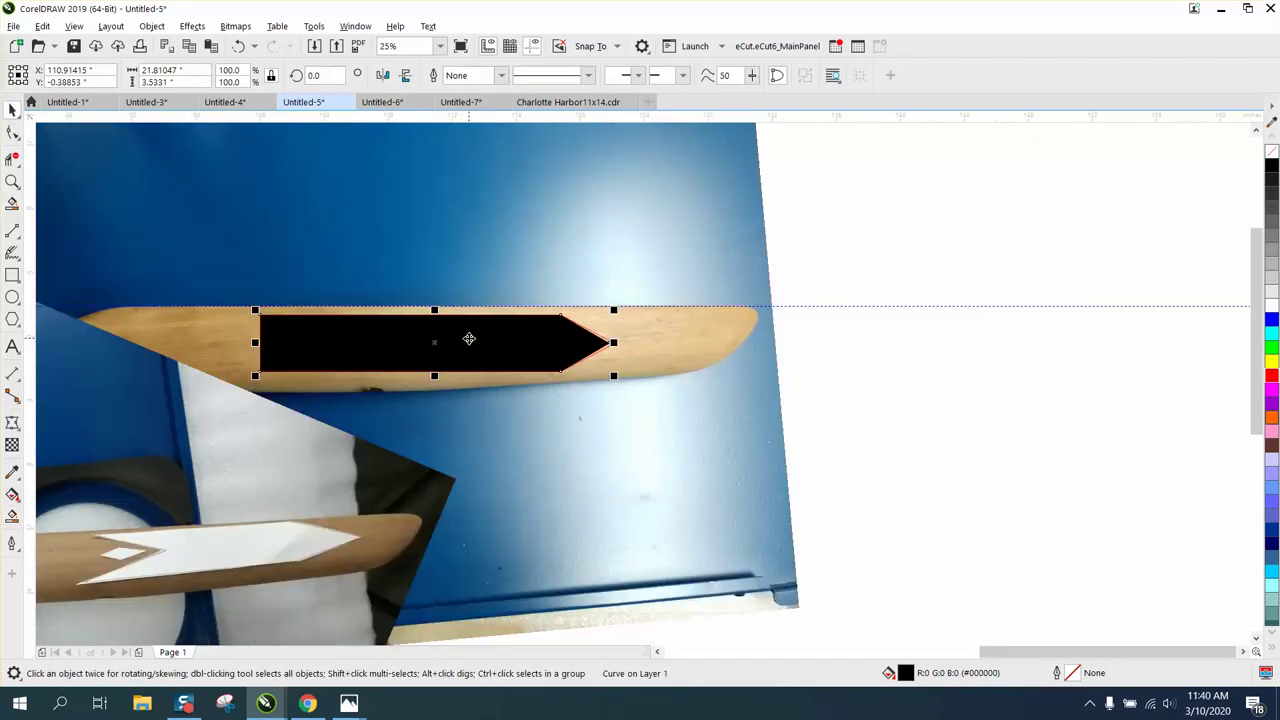
key("Down")
key("Down")
key("Down")
key("Down")
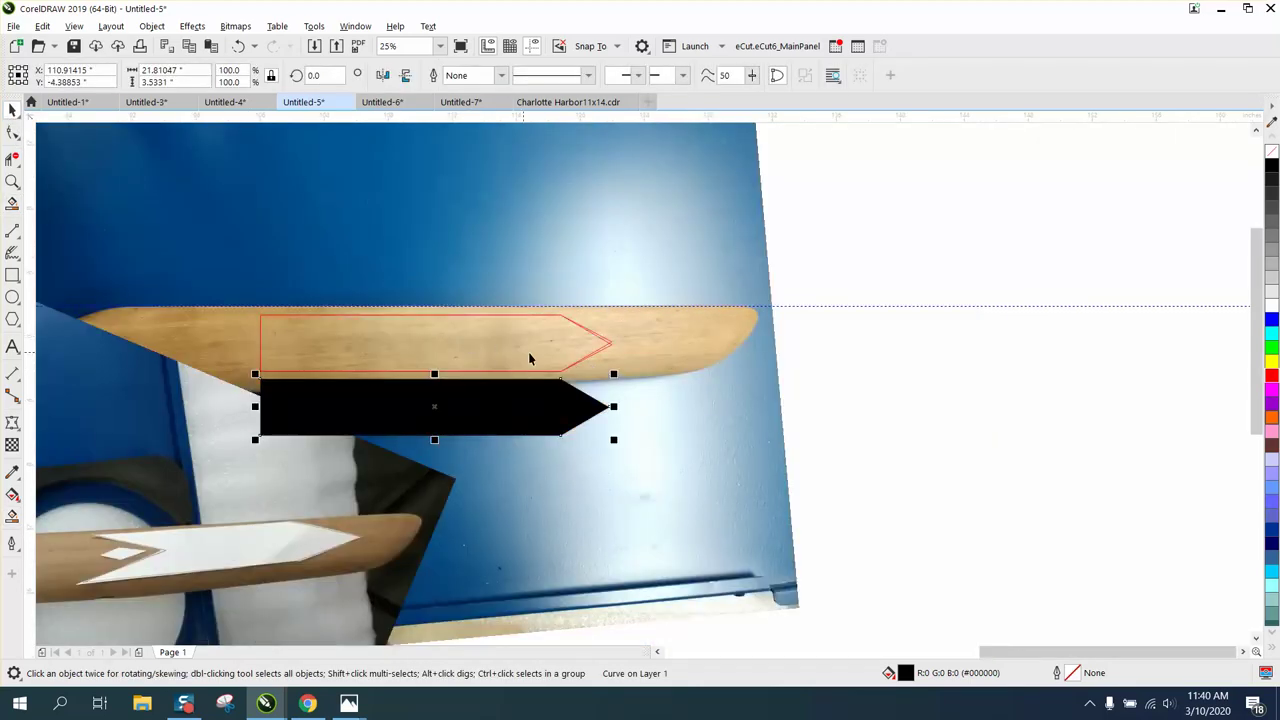
left_click(572, 366)
left_click(571, 349)
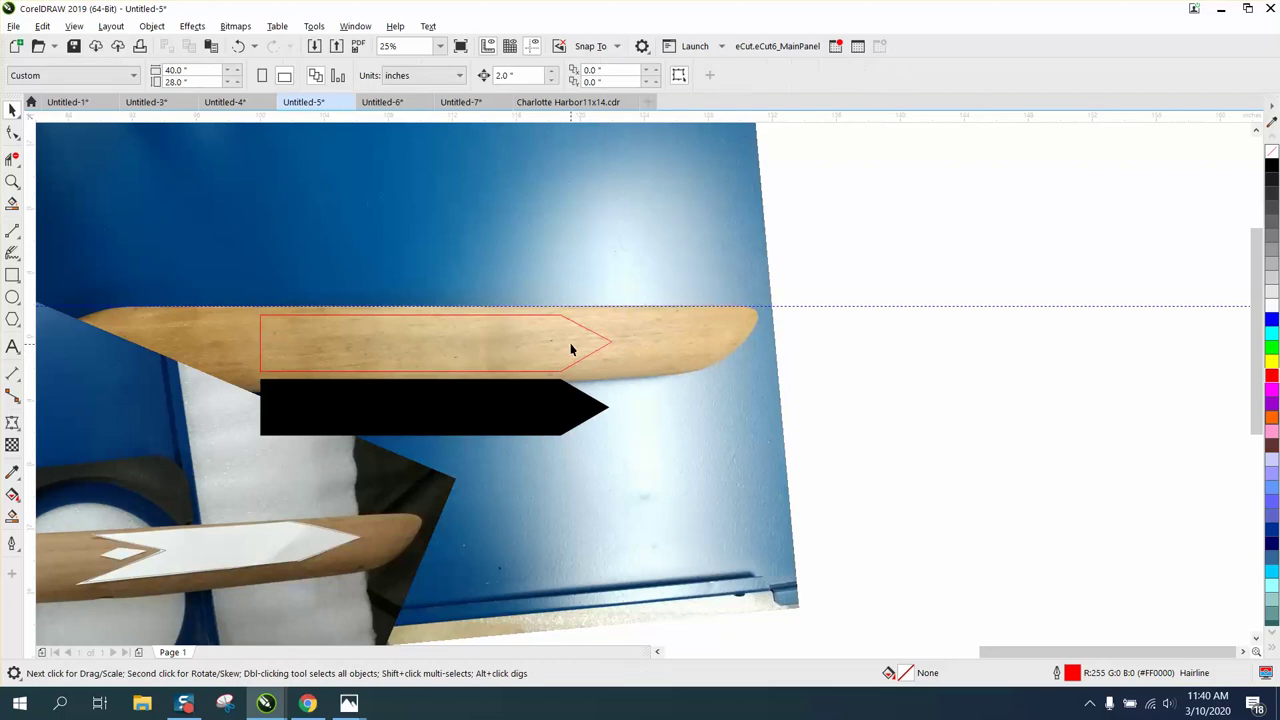
key("Delete")
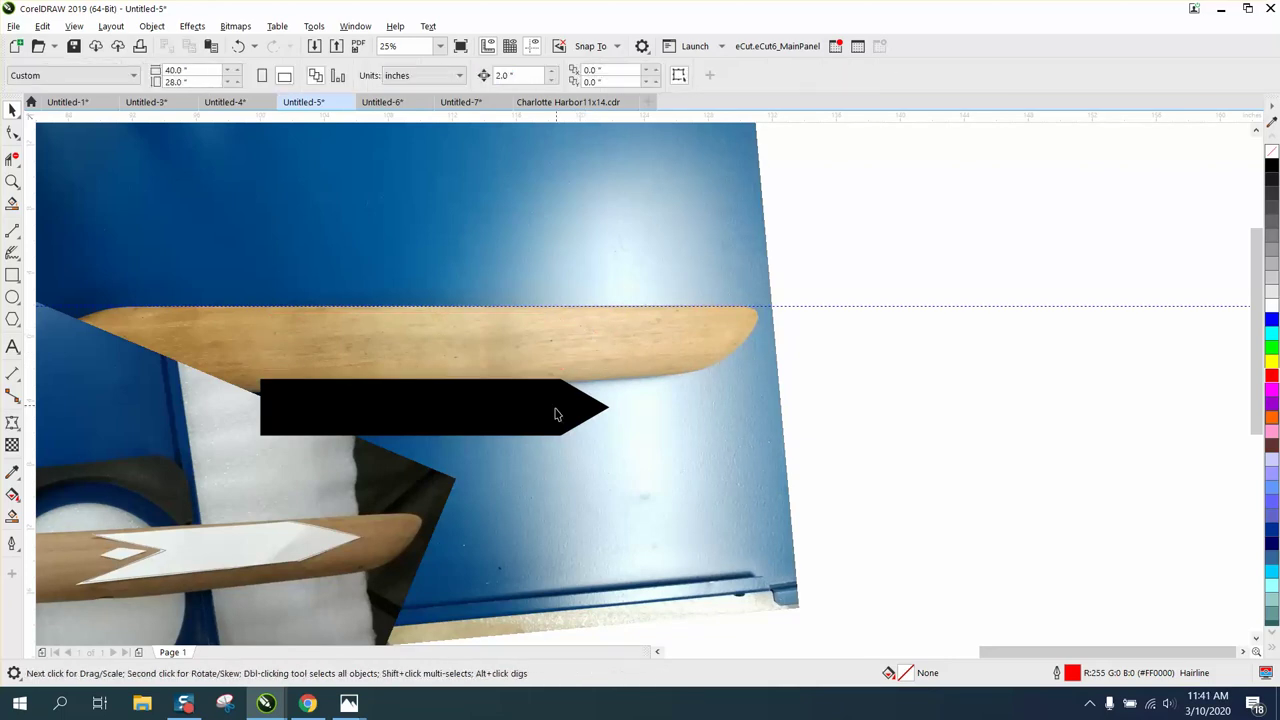
left_click(557, 410)
key("Up")
key("Up")
key("Up")
key("Up")
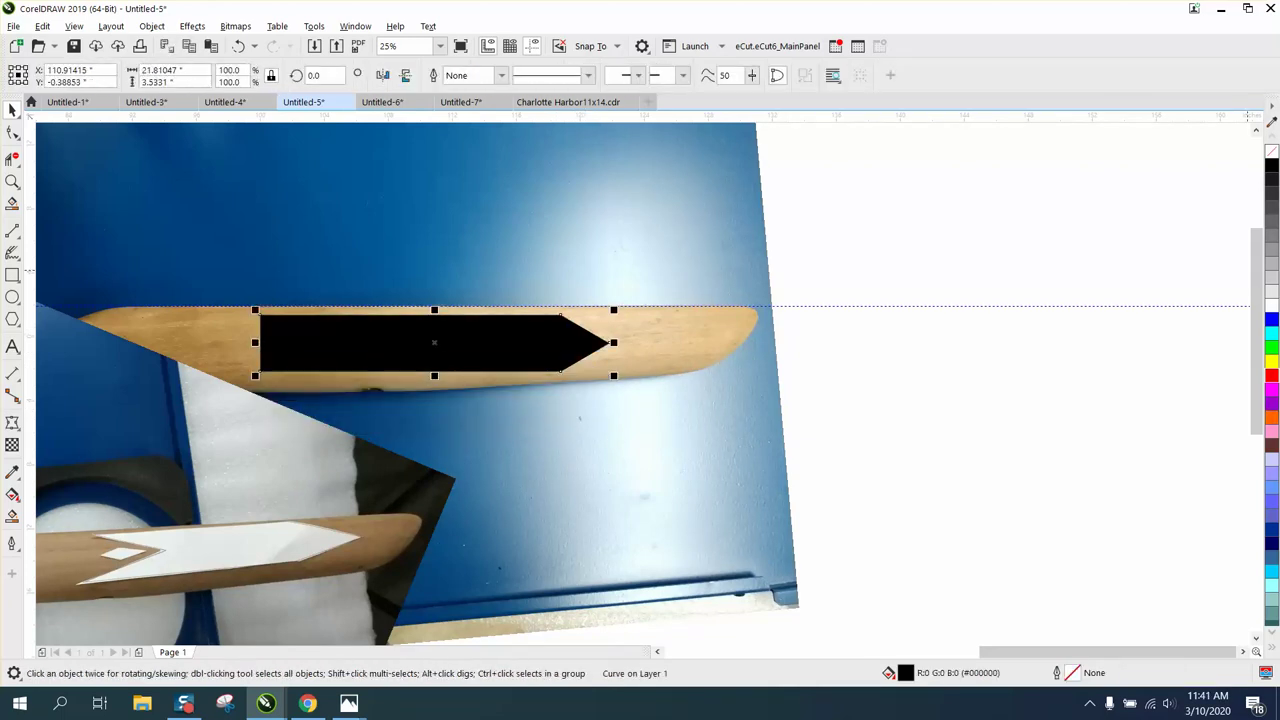
left_click(1271, 150)
right_click(1271, 165)
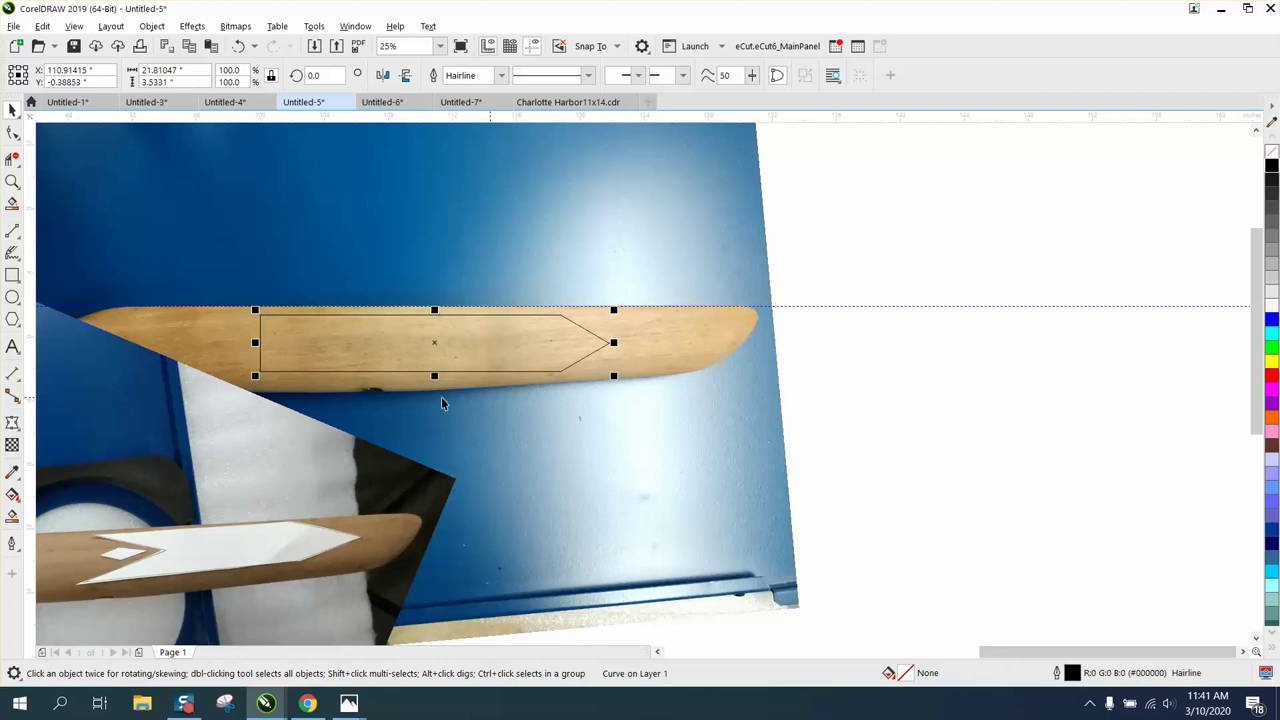
Set the document nudge distance to 0.1 inch.
left_click(12, 181)
left_click_drag(177, 264, 797, 517)
right_click(528, 434)
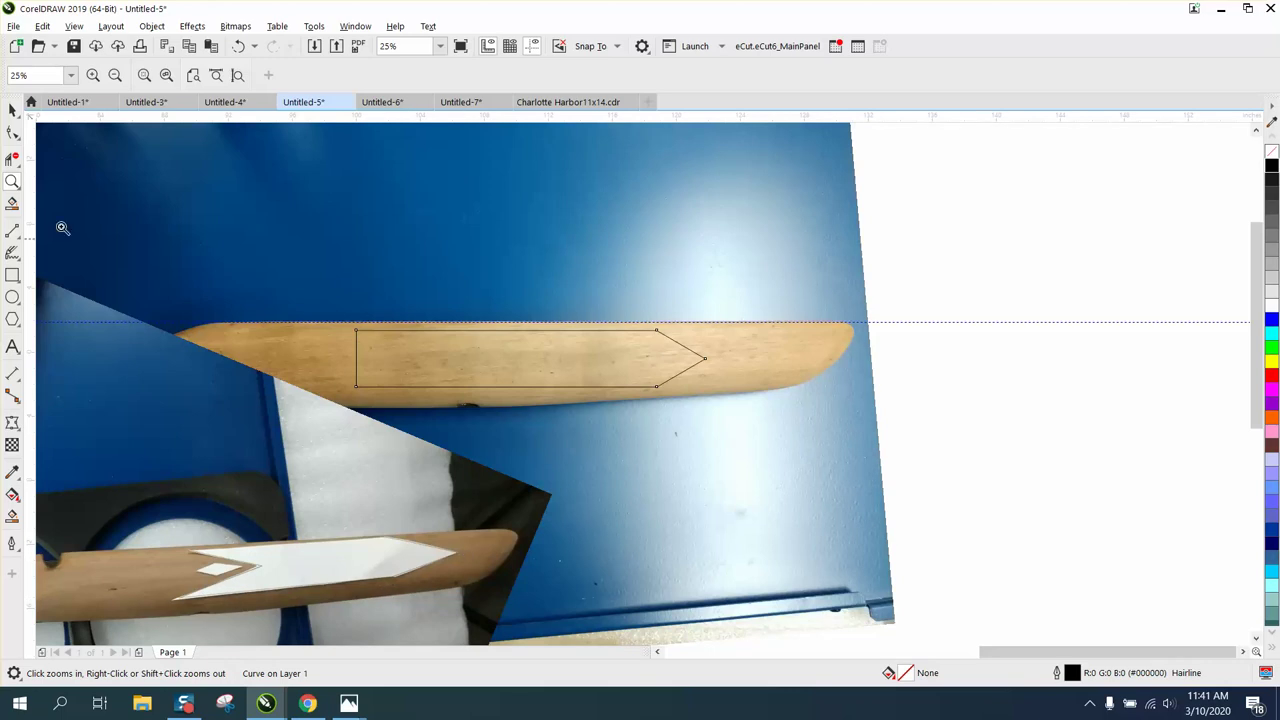
left_click_drag(246, 284, 946, 537)
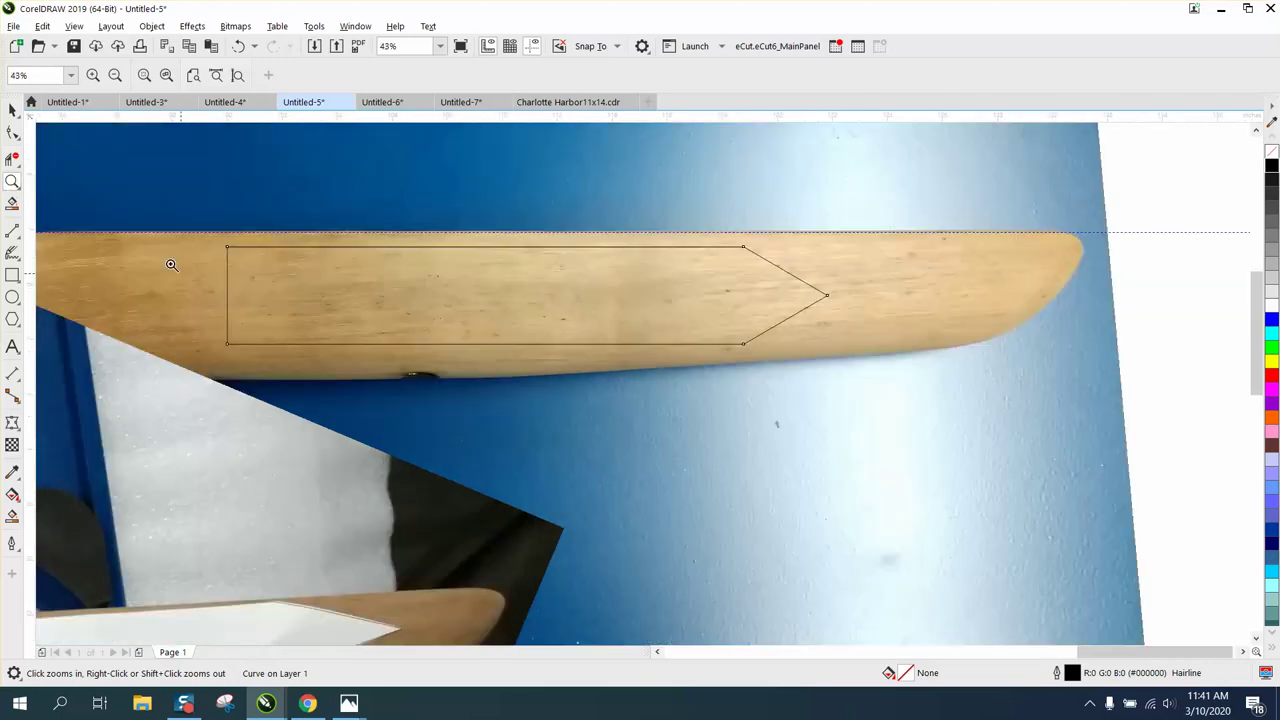
left_click(12, 132)
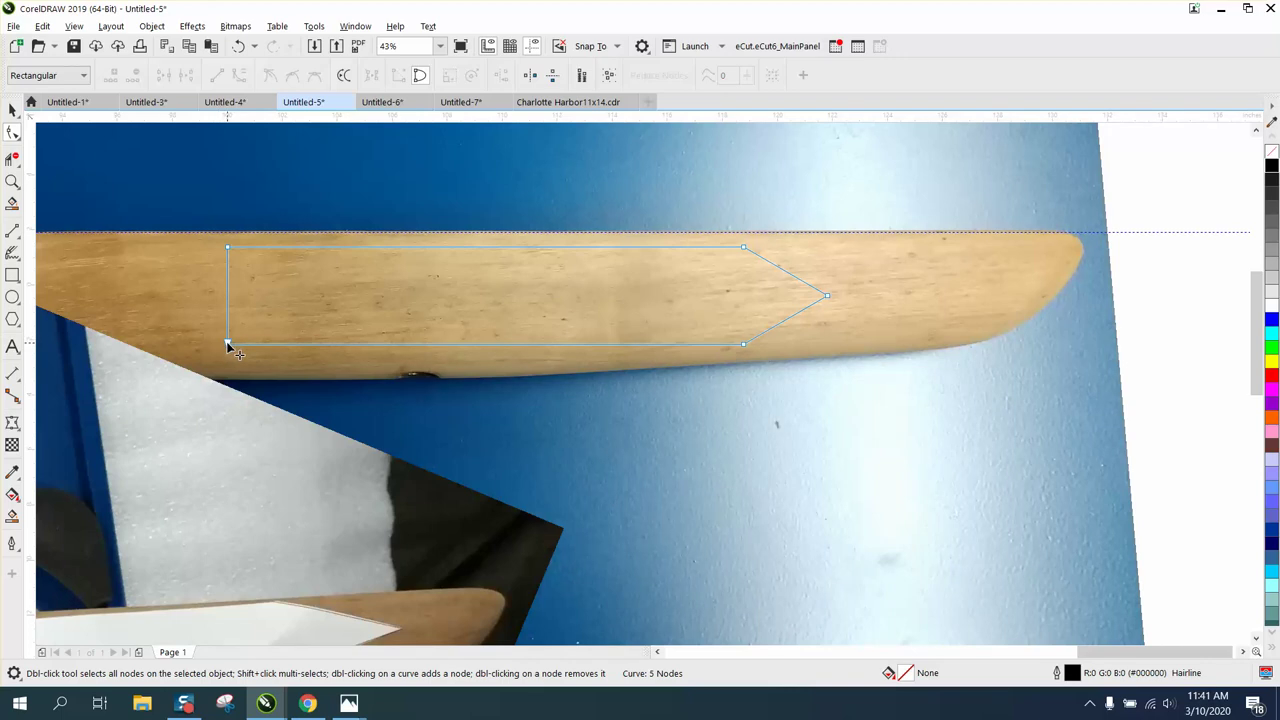
left_click(12, 110)
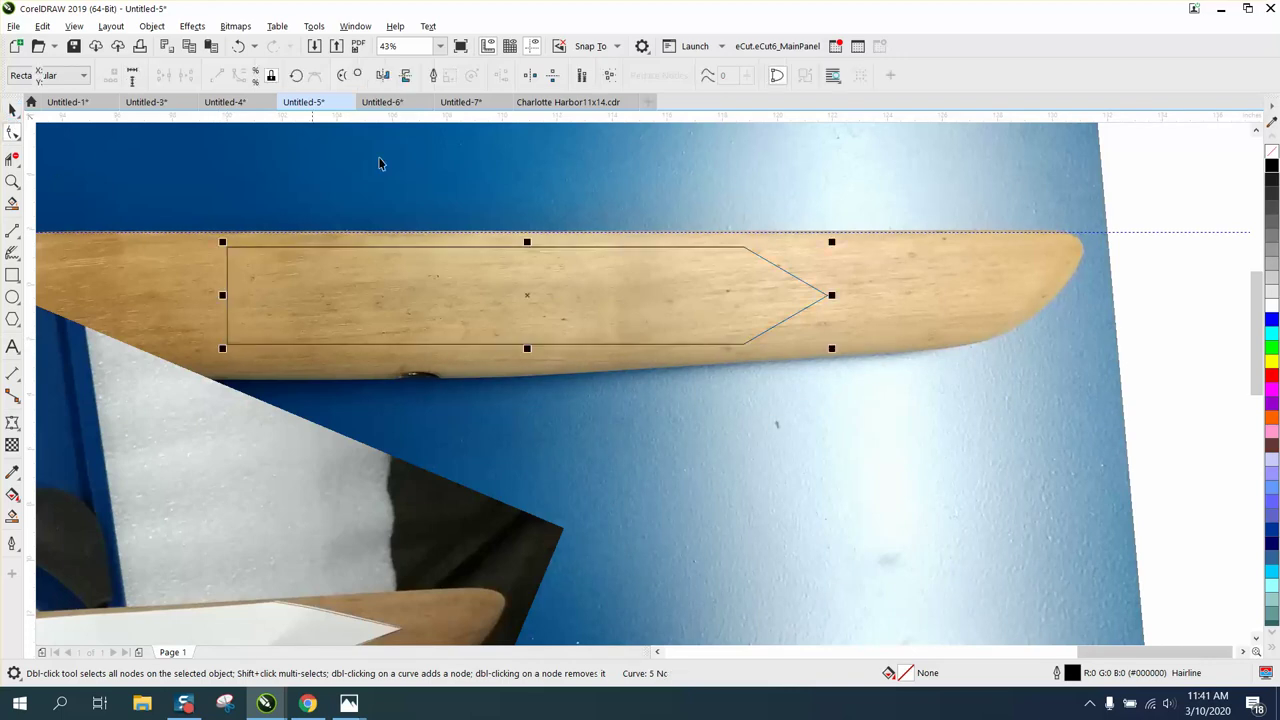
left_click(1120, 251)
double_click(531, 76)
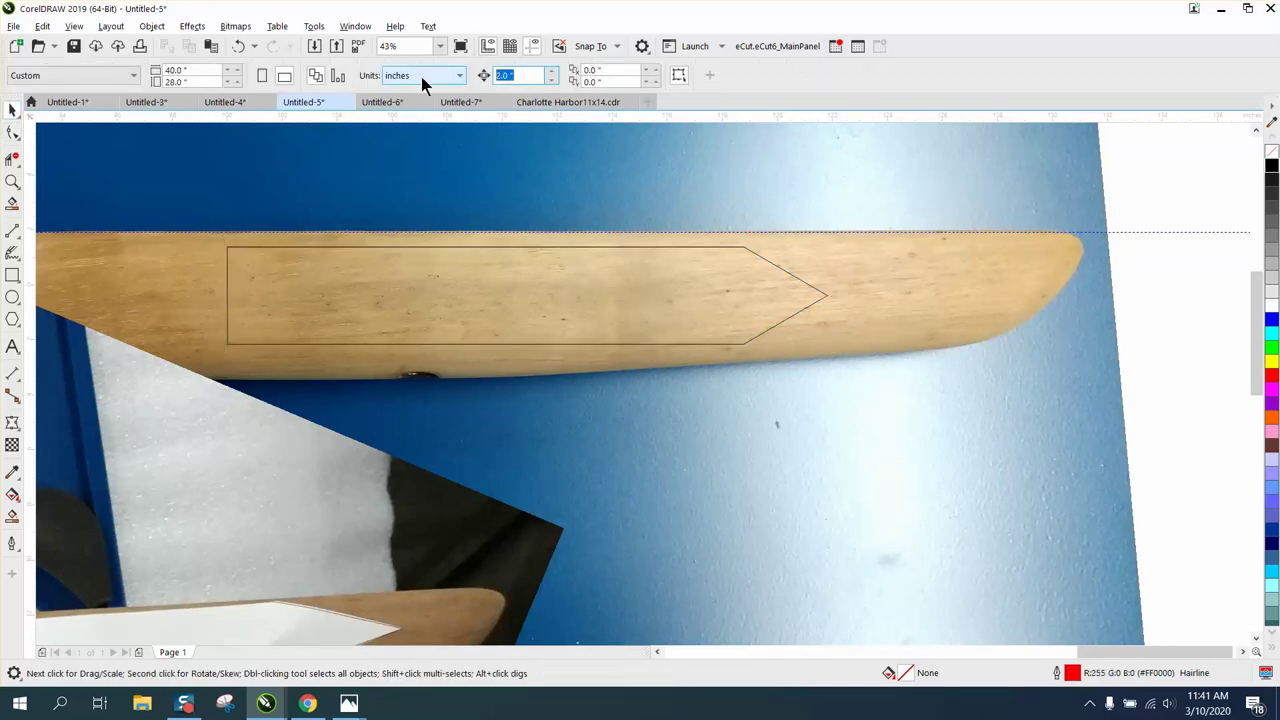
type(".1")
Nudge the outline's bottom-left node down two steps.
left_click(12, 132)
left_click(226, 342)
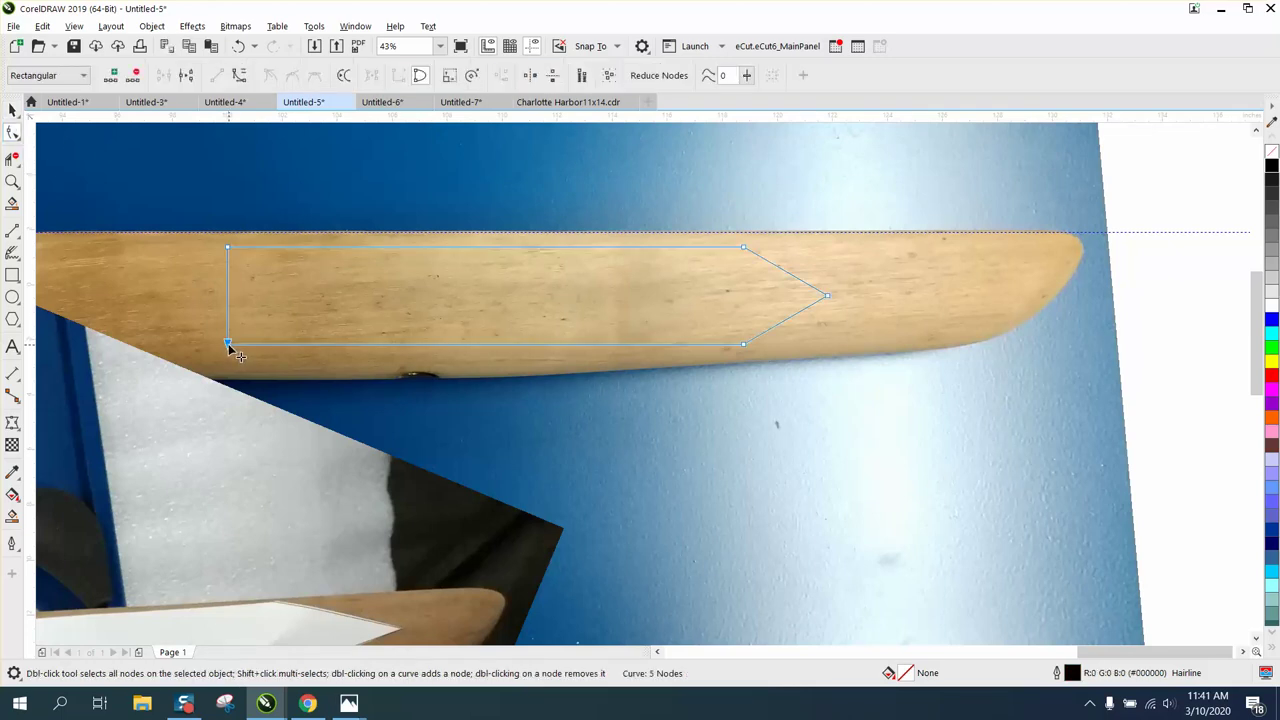
key("Down")
key("Down")
key("Down")
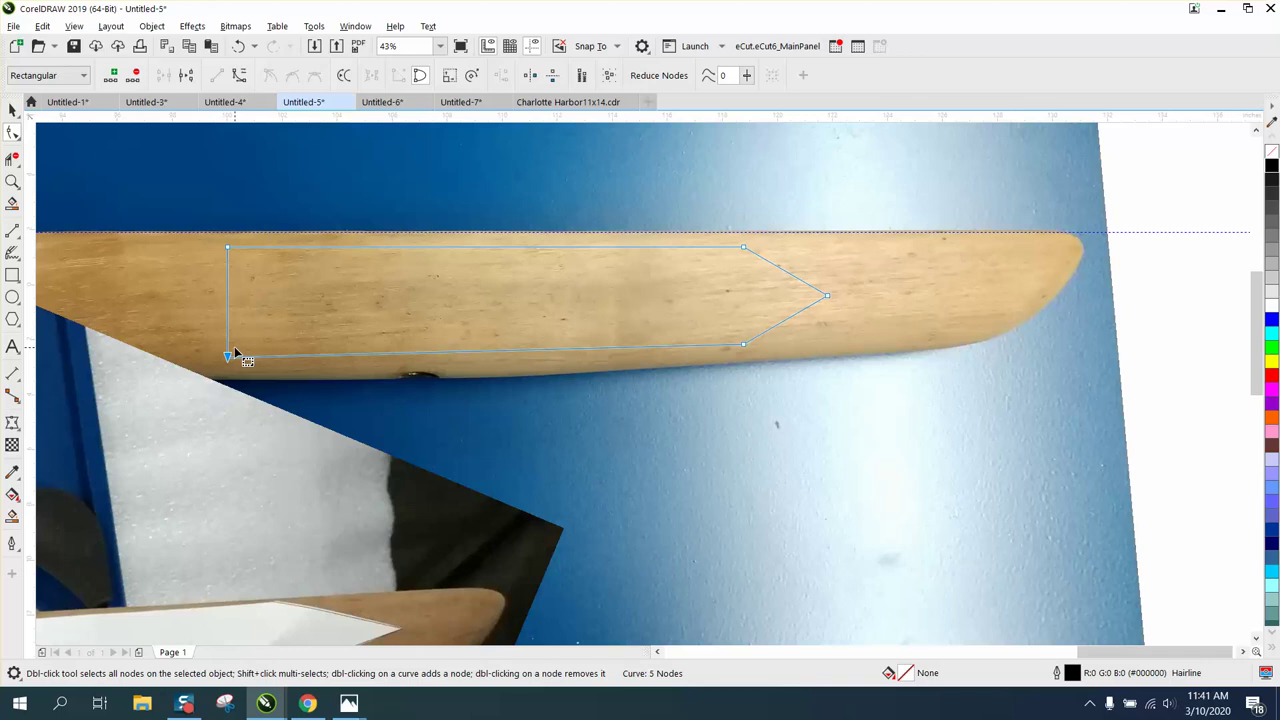
key("Down")
key("Down")
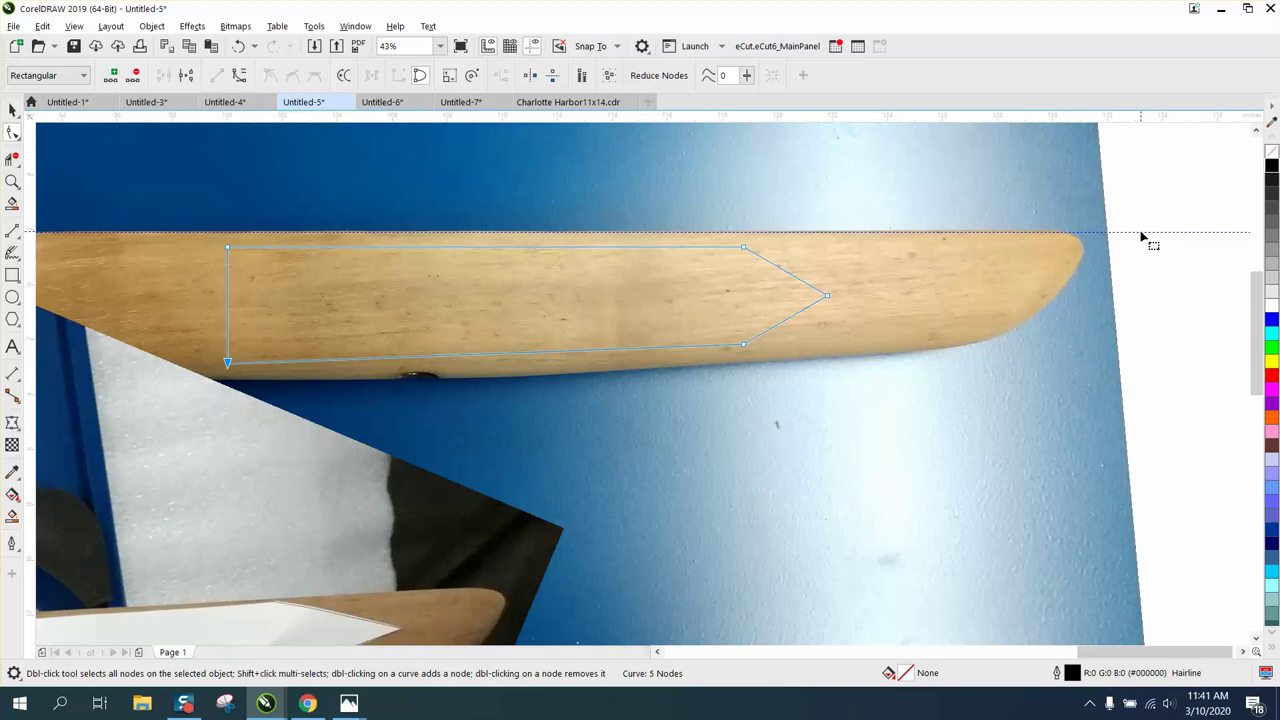
Add a horizontal guideline at the outline's top-left node.
left_click(13, 181)
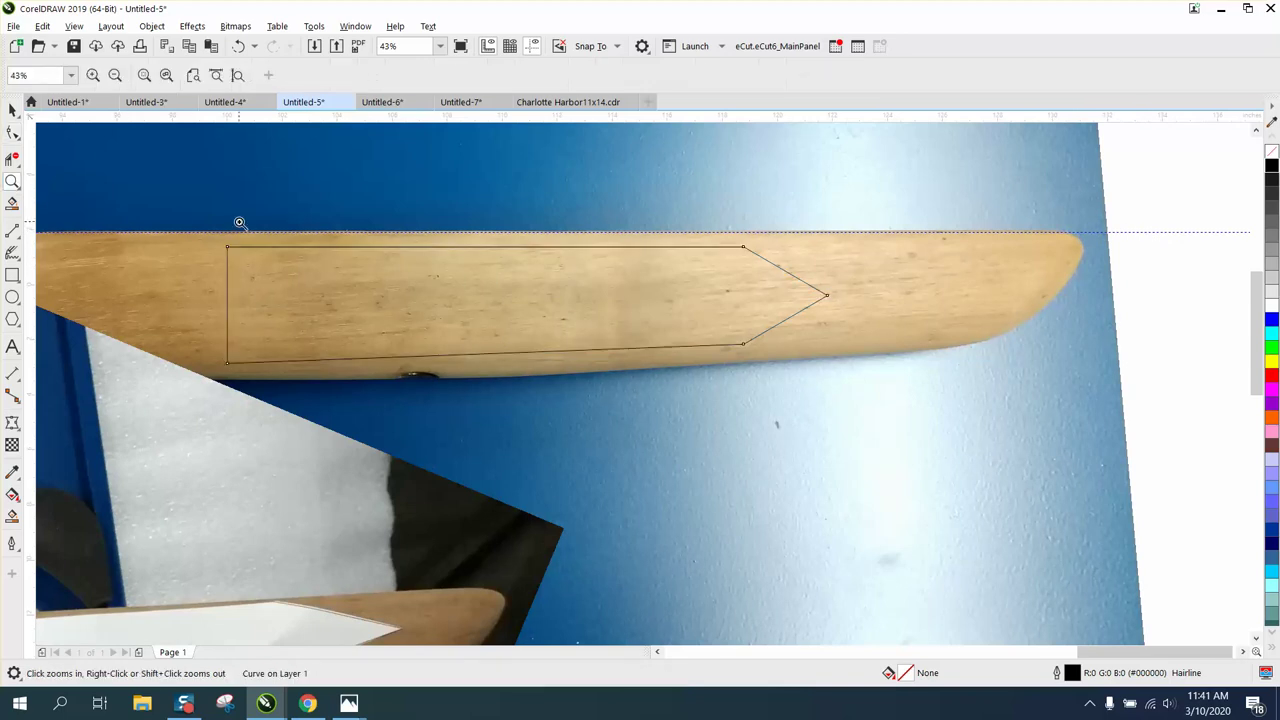
left_click_drag(240, 222, 508, 449)
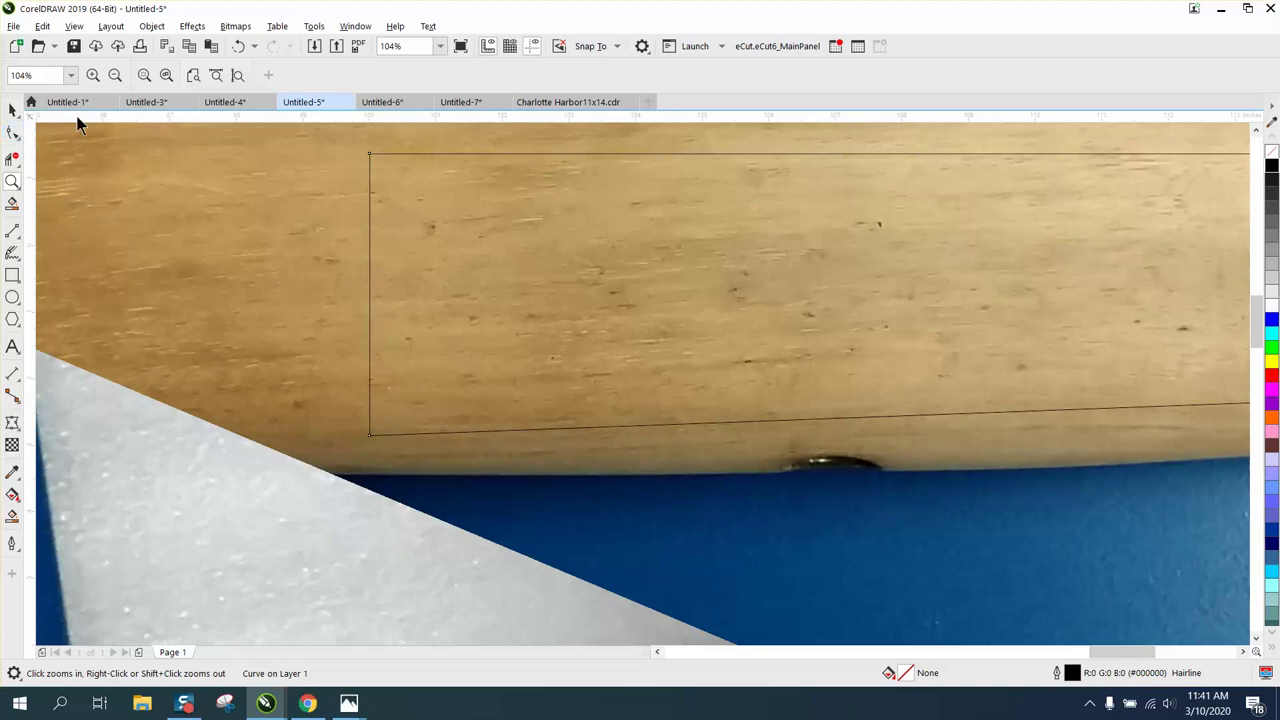
left_click_drag(385, 120, 370, 155)
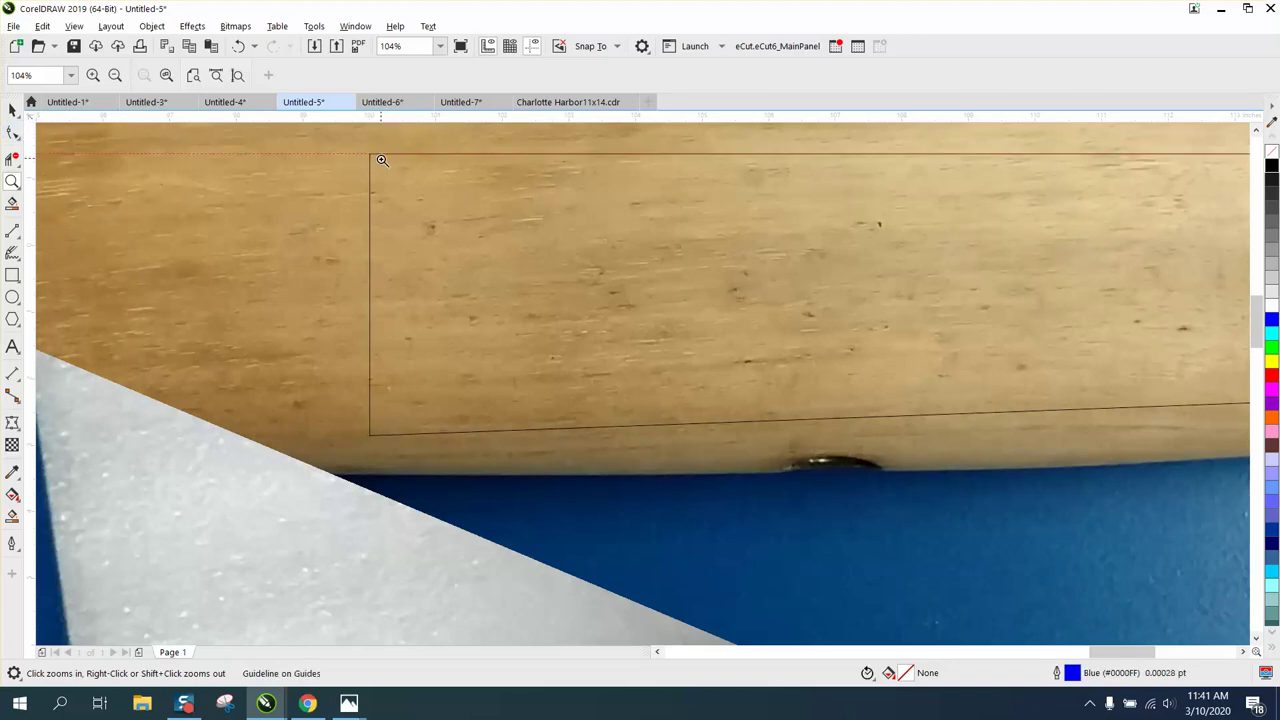
right_click(280, 212)
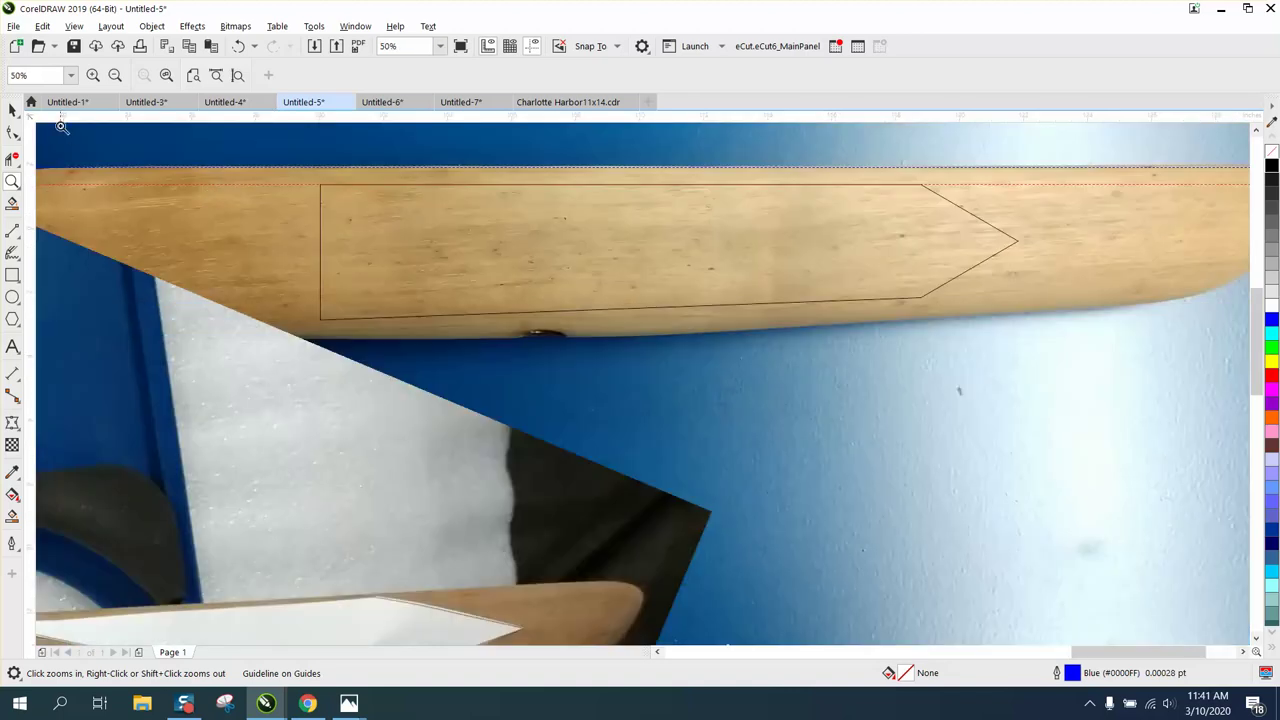
Resize the arrow outline to 4.2 inches tall.
left_click(12, 110)
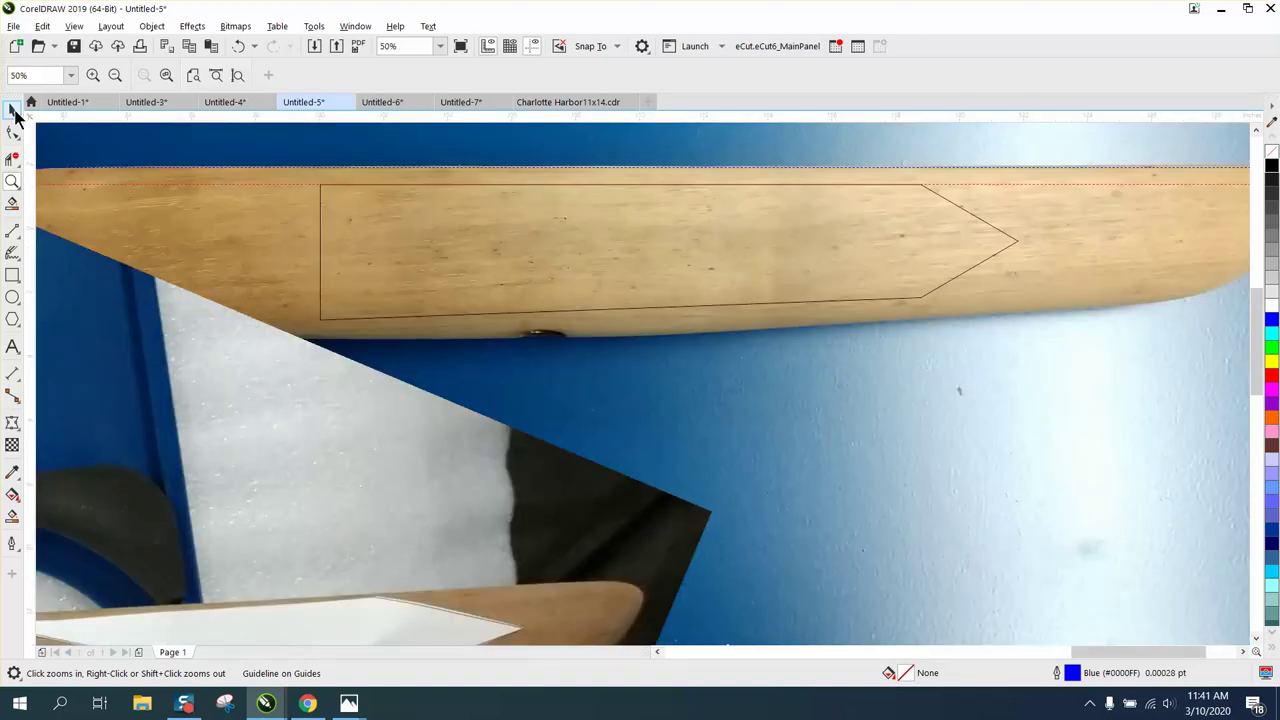
left_click(321, 268)
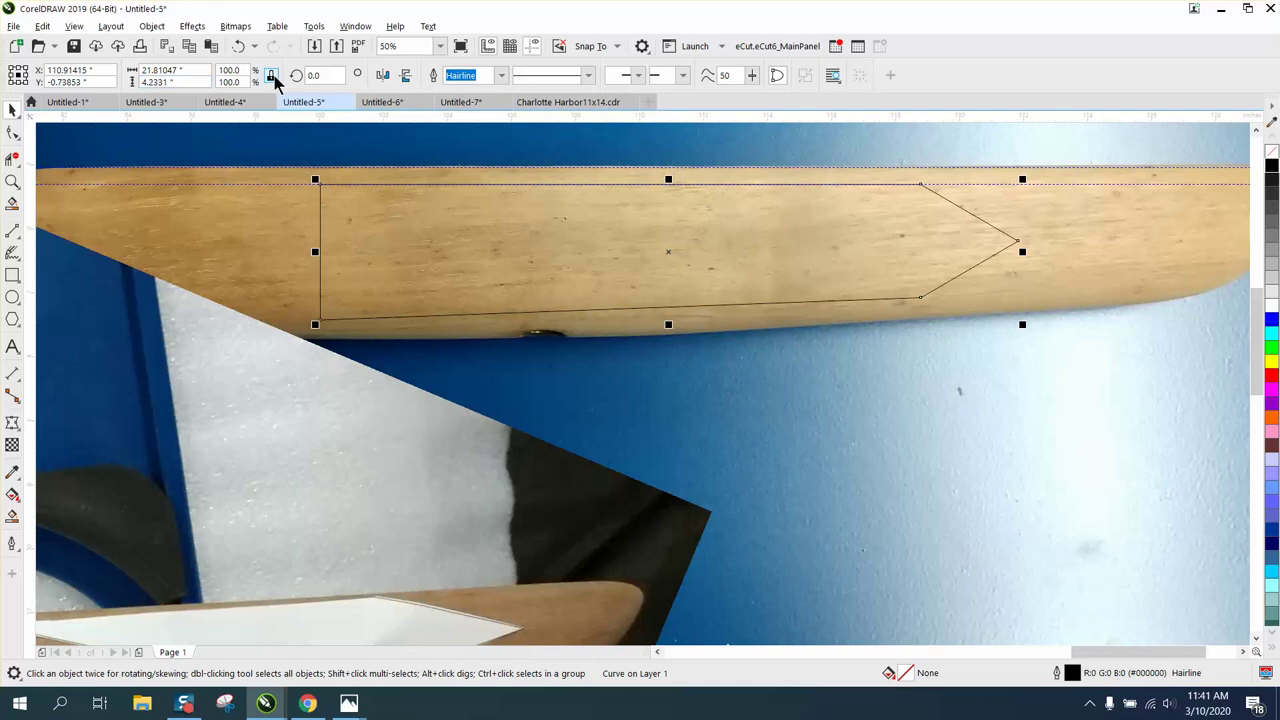
double_click(195, 82)
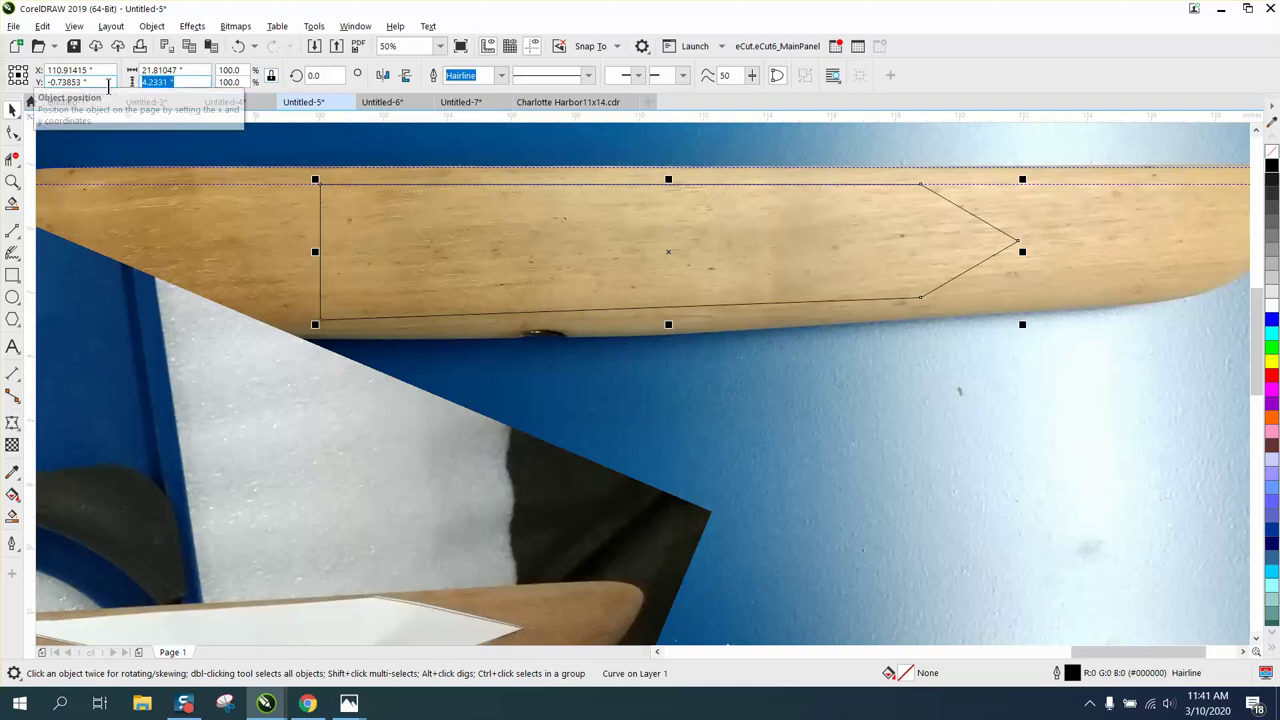
type("4.2")
key("Return")
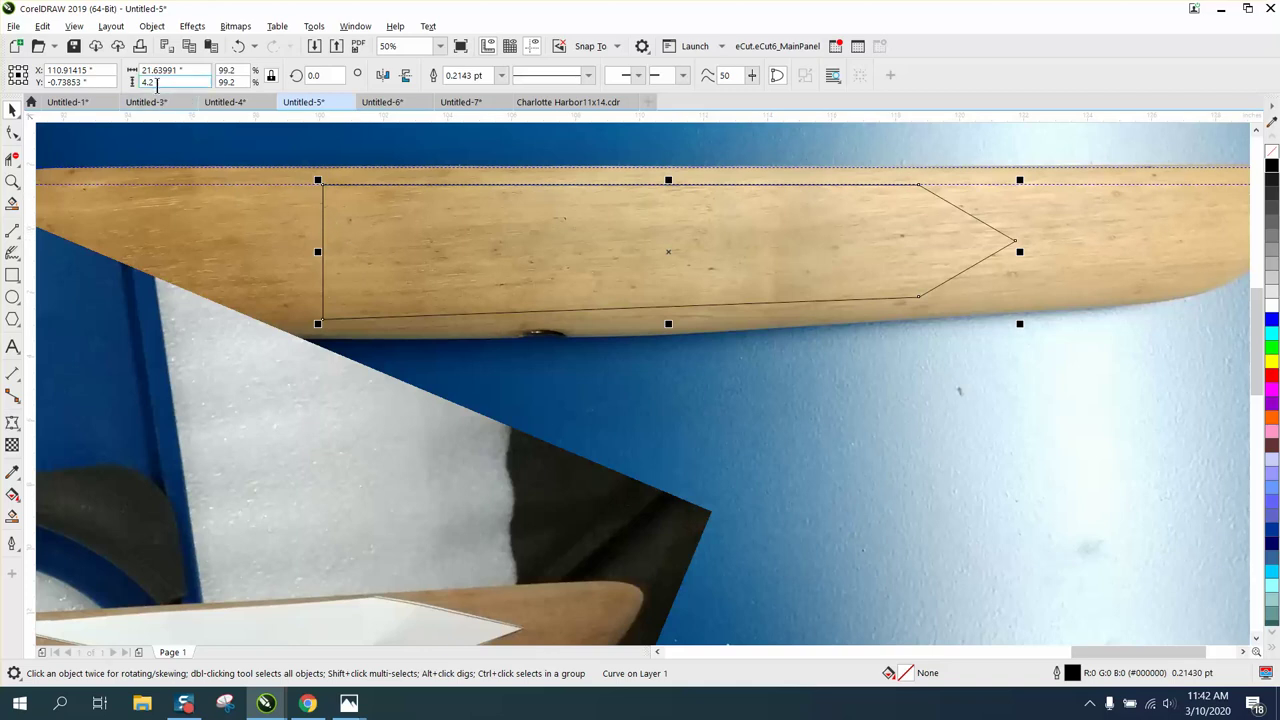
left_click(12, 181)
left_click(80, 183)
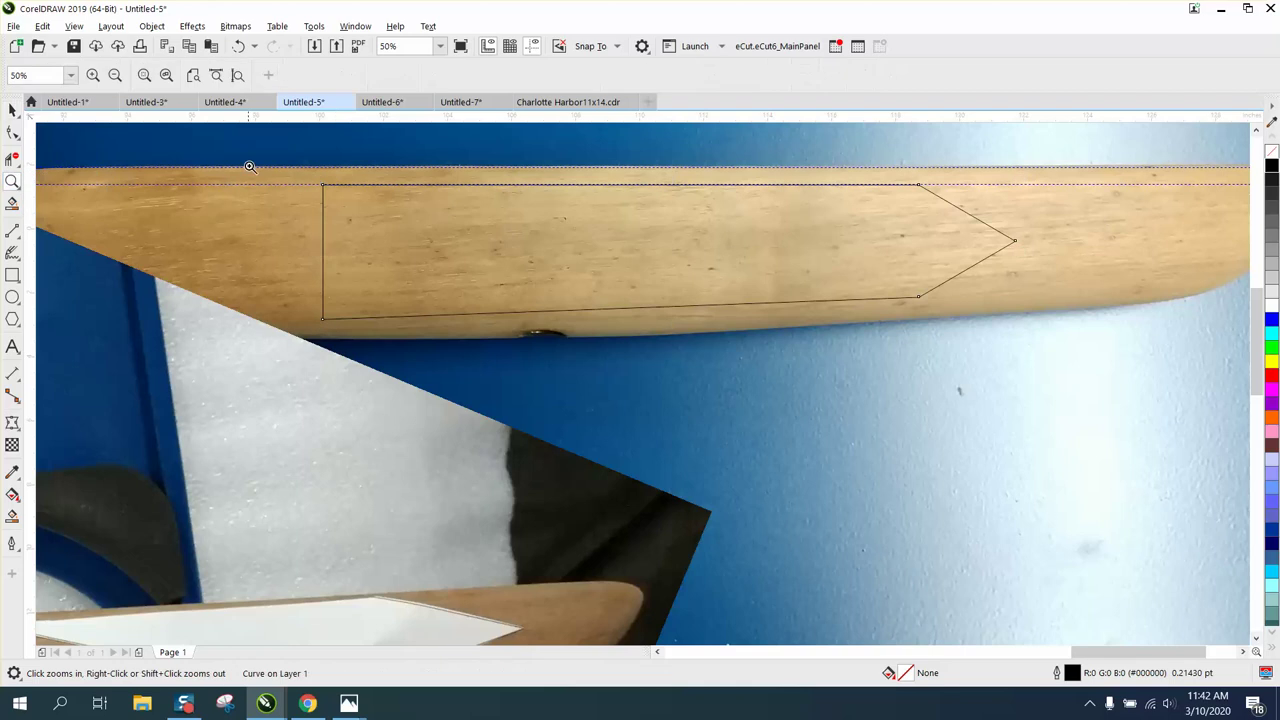
Snap the guideline onto the outline's top-left corner node.
left_click_drag(262, 183, 393, 217)
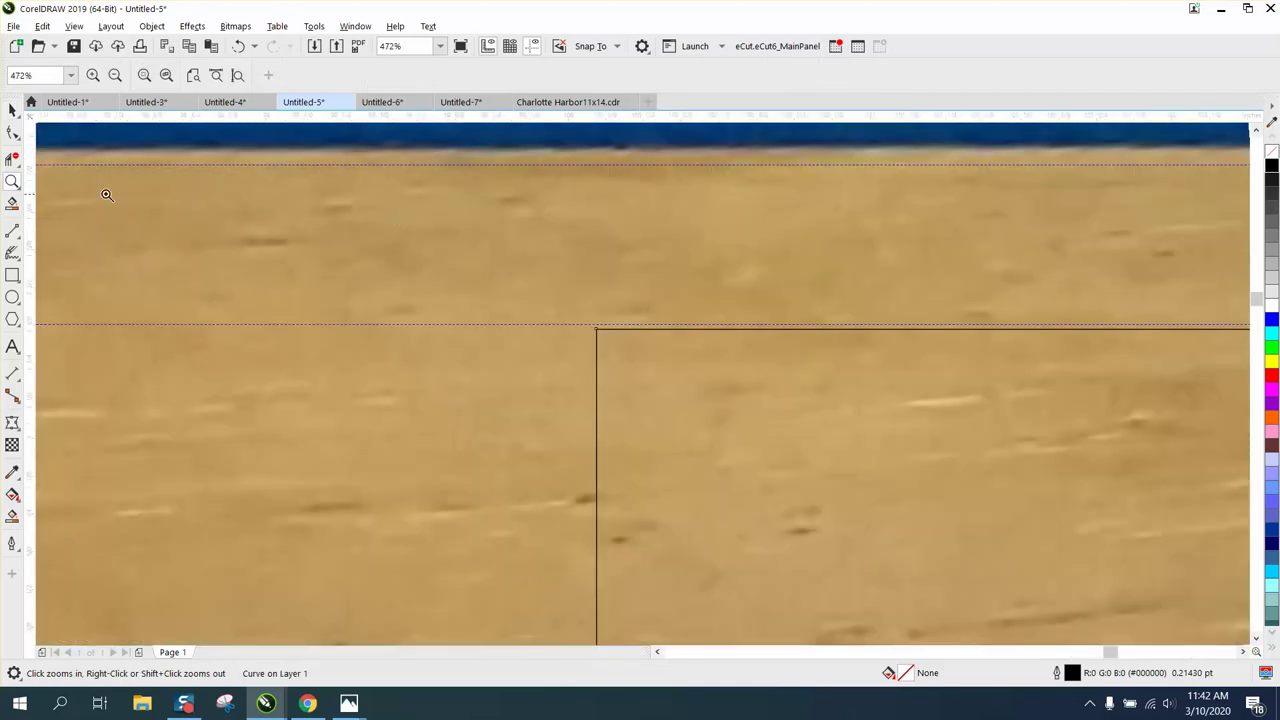
left_click(13, 112)
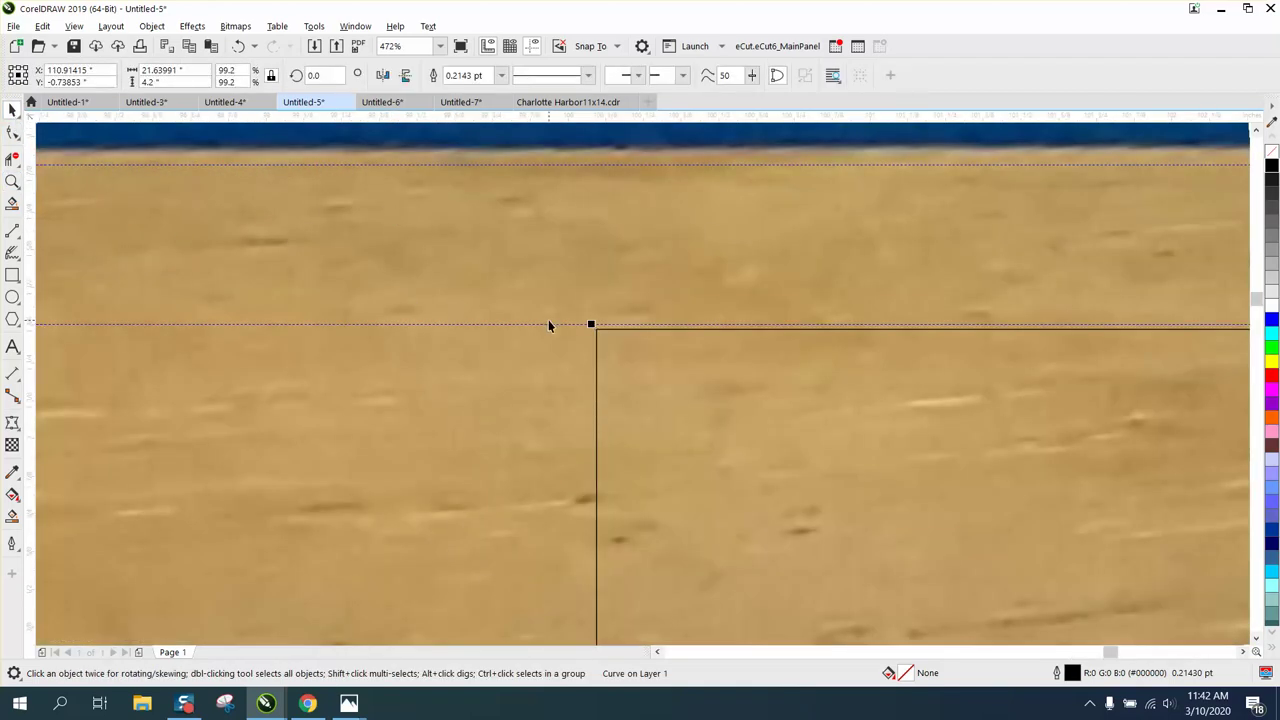
left_click_drag(554, 323, 594, 333)
scroll(398, 242, "down", 4)
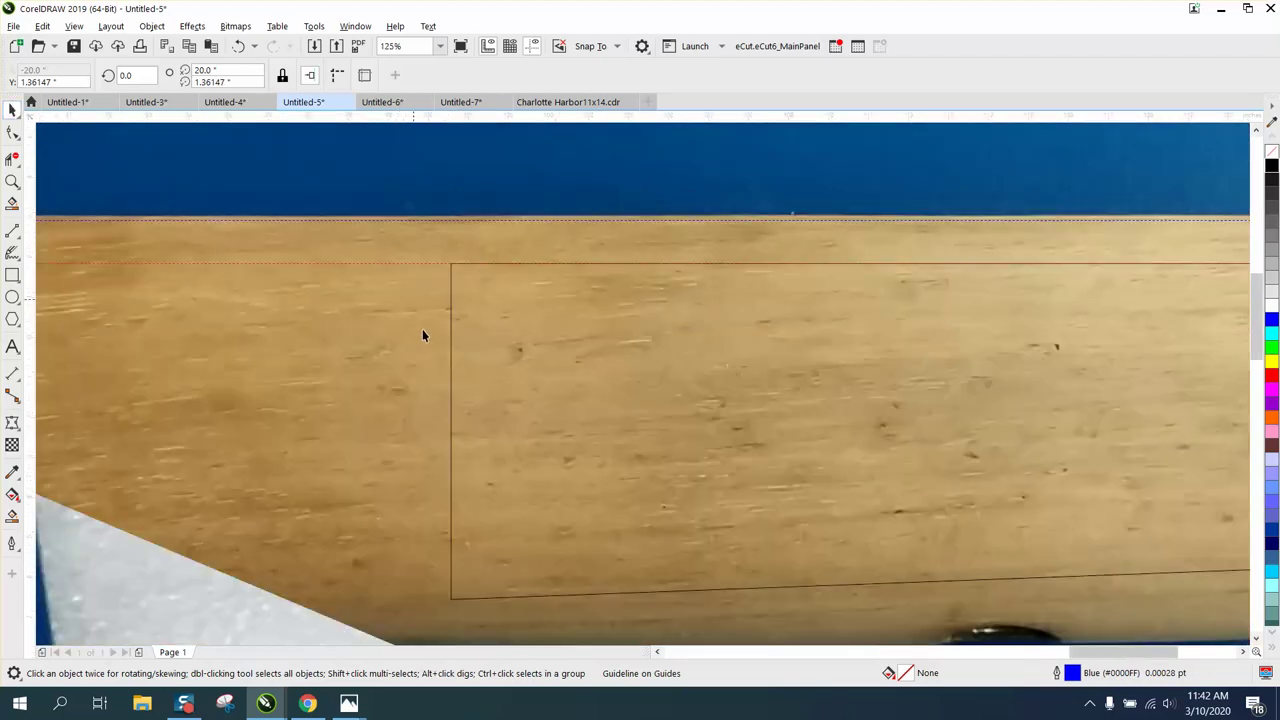
scroll(422, 329, "down", 4)
Nudge the horizontal guideline down so it runs through the outline's middle.
left_click(1130, 411)
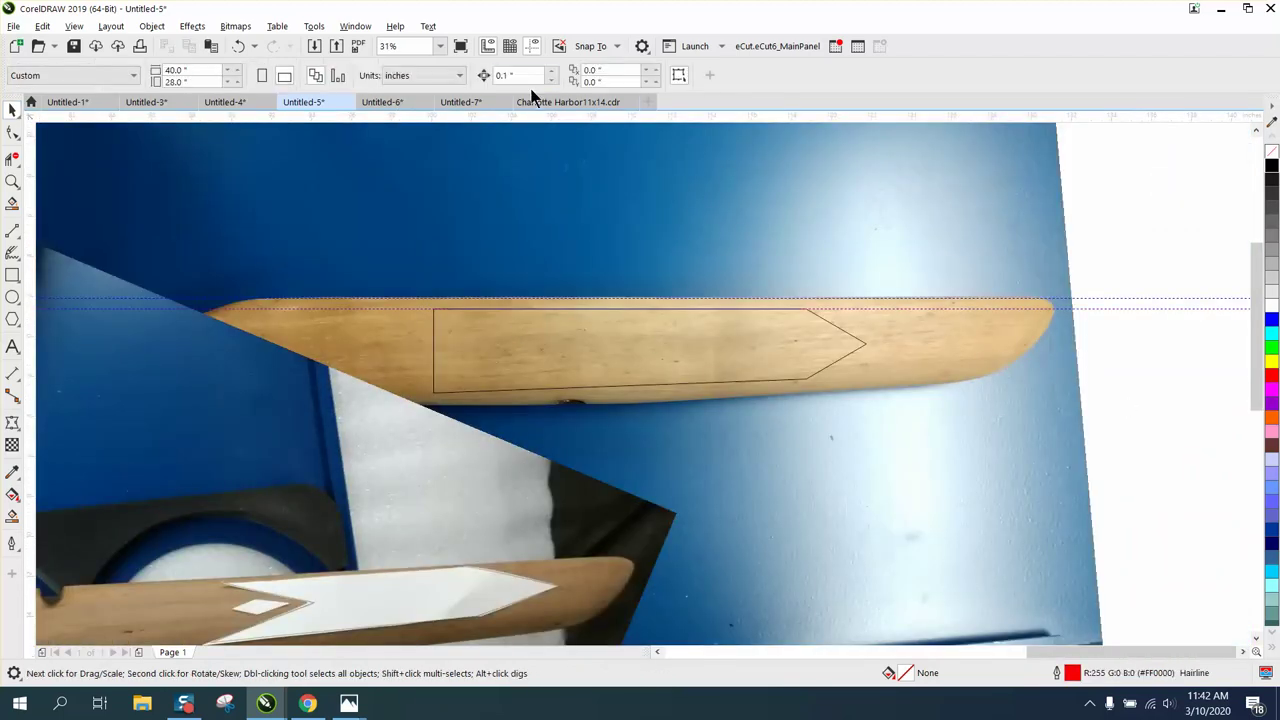
left_click(505, 75)
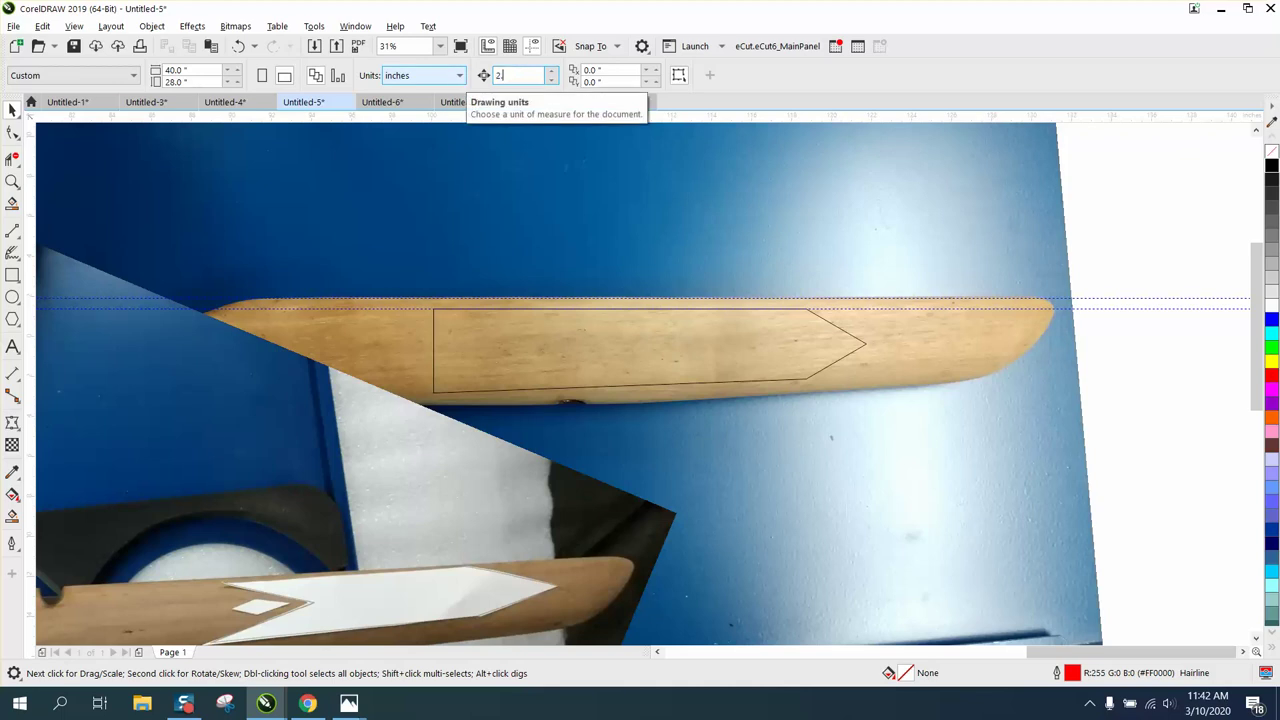
left_click(414, 308)
key("Down")
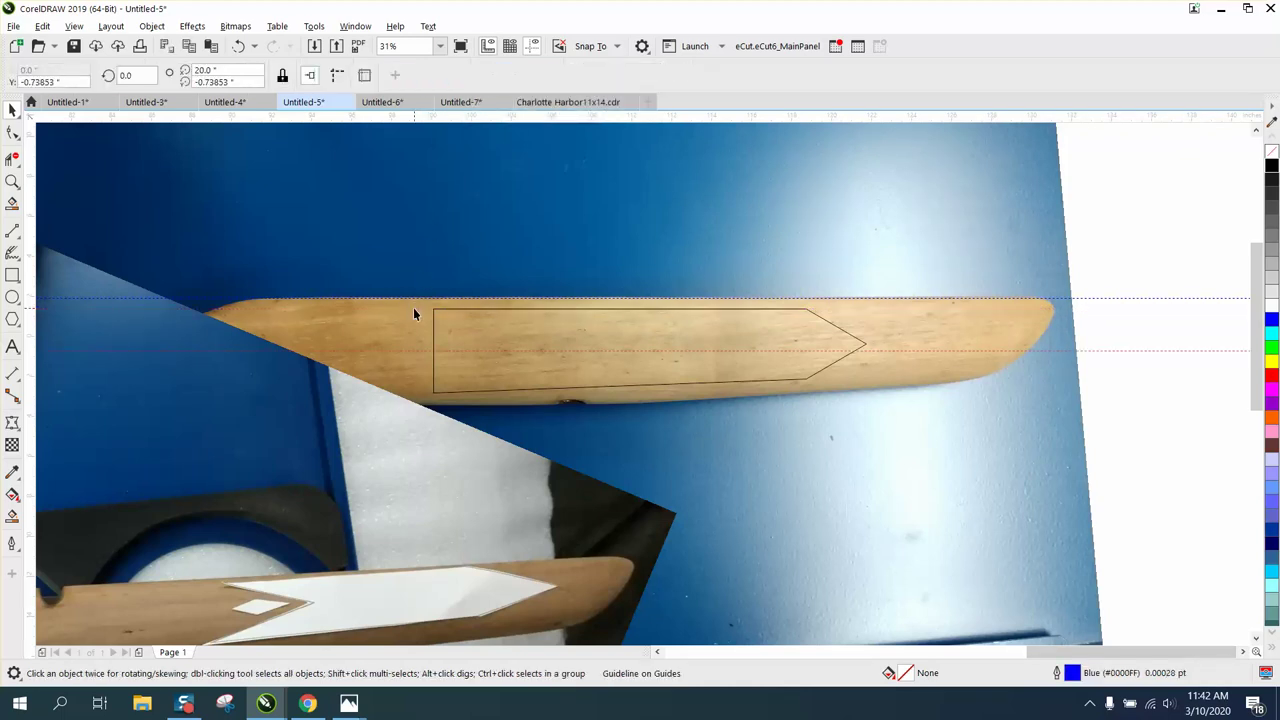
left_click(12, 181)
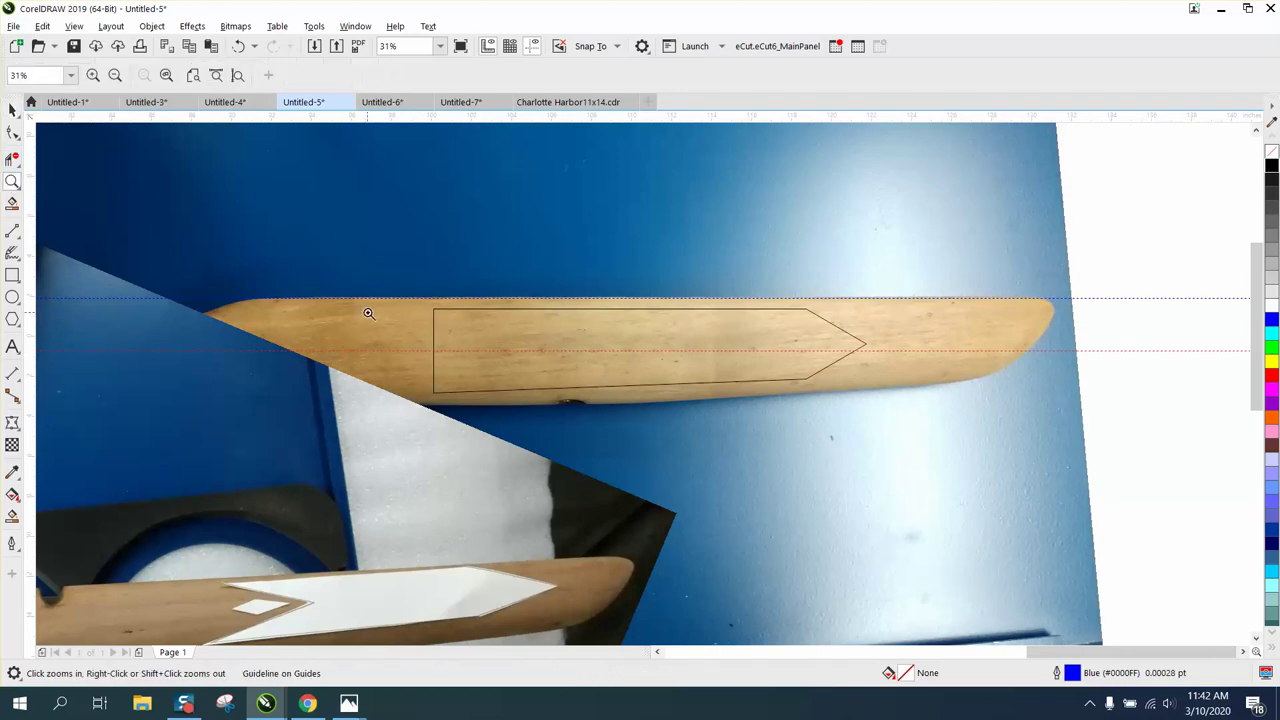
left_click_drag(384, 292, 951, 472)
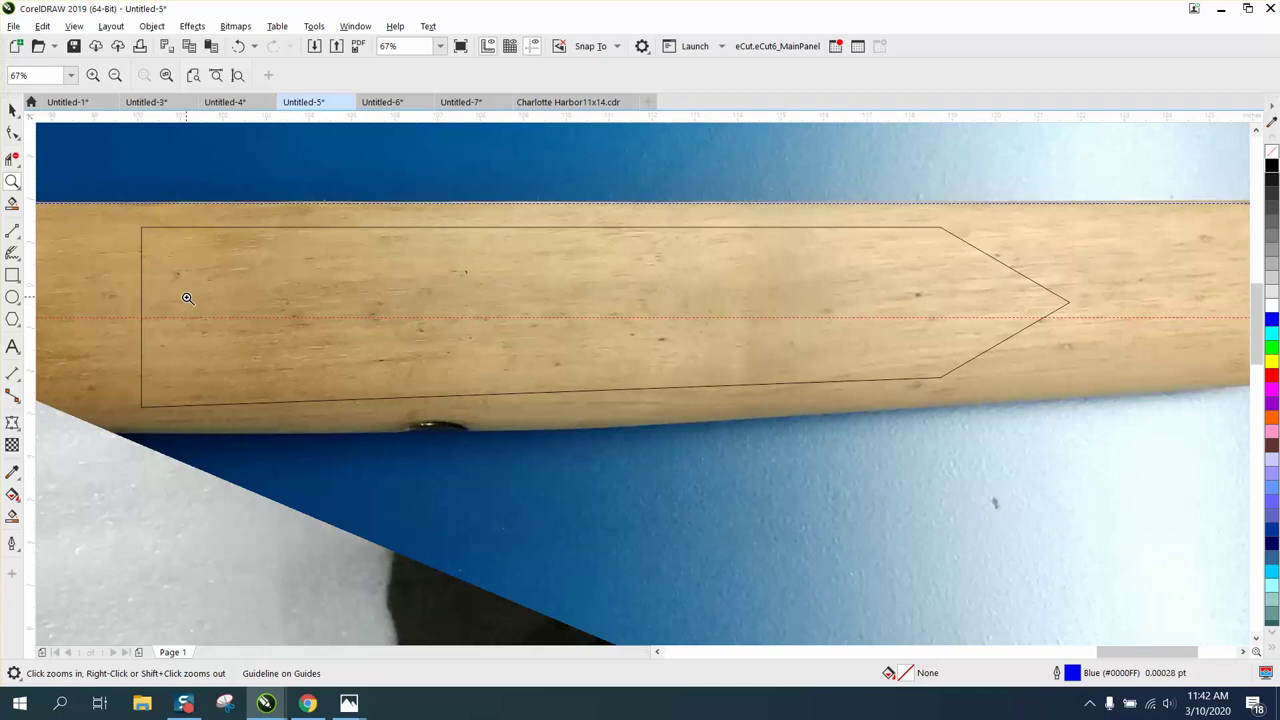
right_click(495, 298)
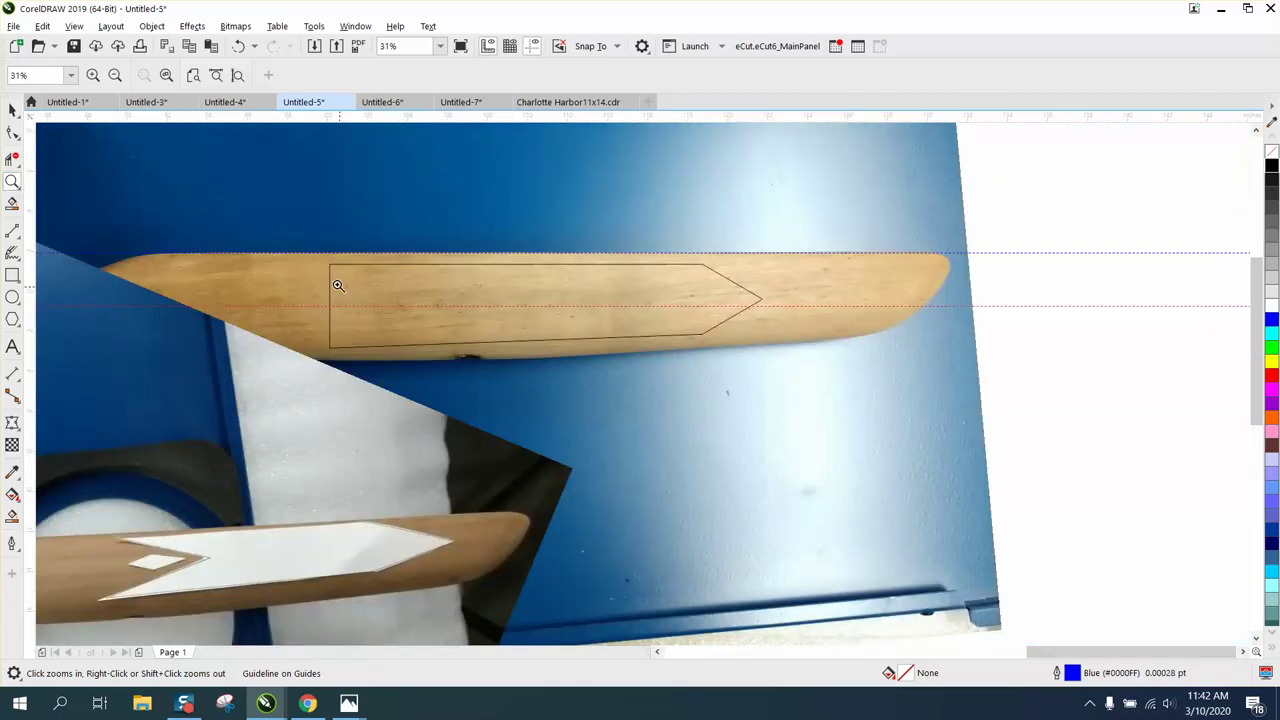
left_click_drag(308, 254, 446, 390)
Add a node on the left edge at the middle guideline and pull it inward to notch the back end.
left_click(12, 132)
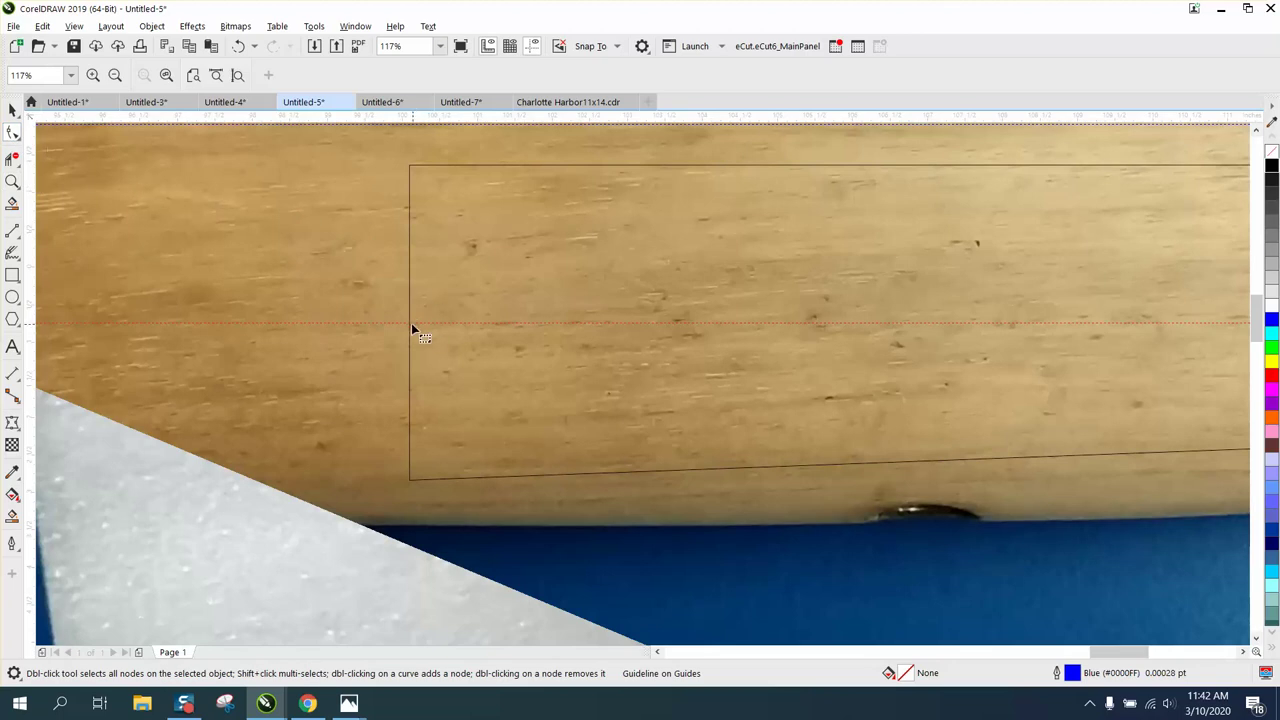
left_click(12, 181)
left_click_drag(364, 292, 472, 348)
left_click(12, 132)
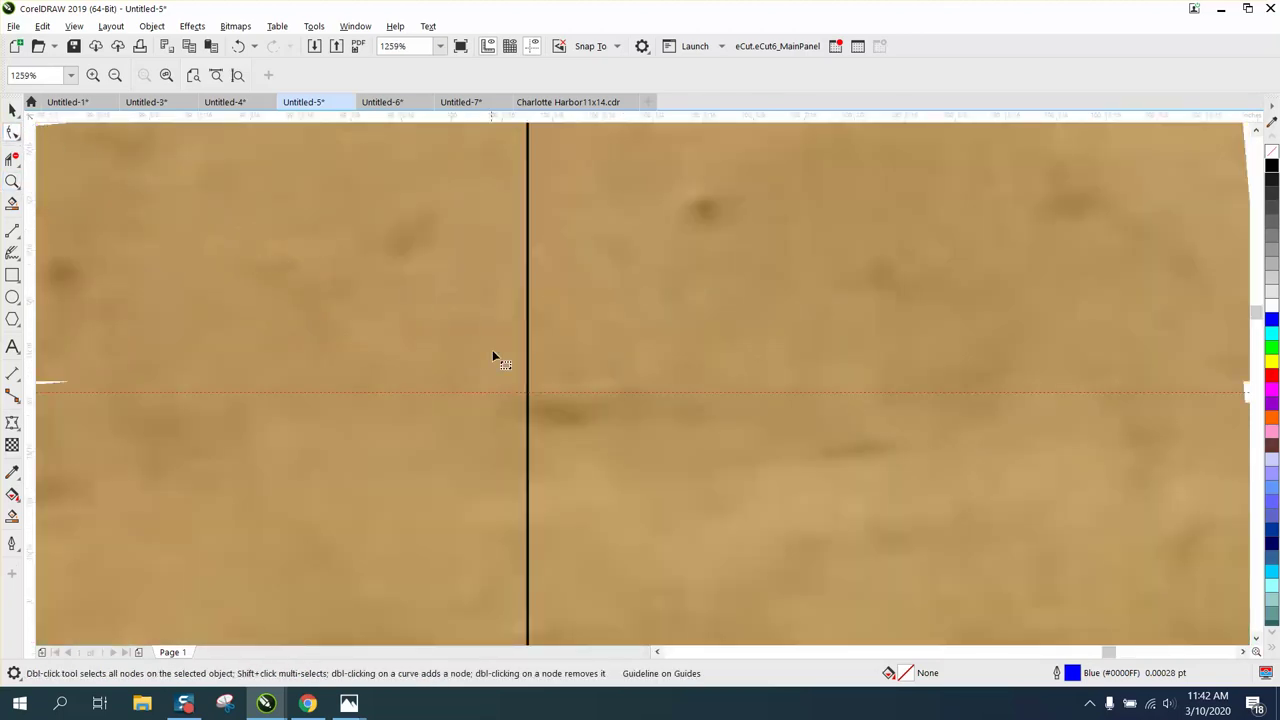
left_click(527, 394)
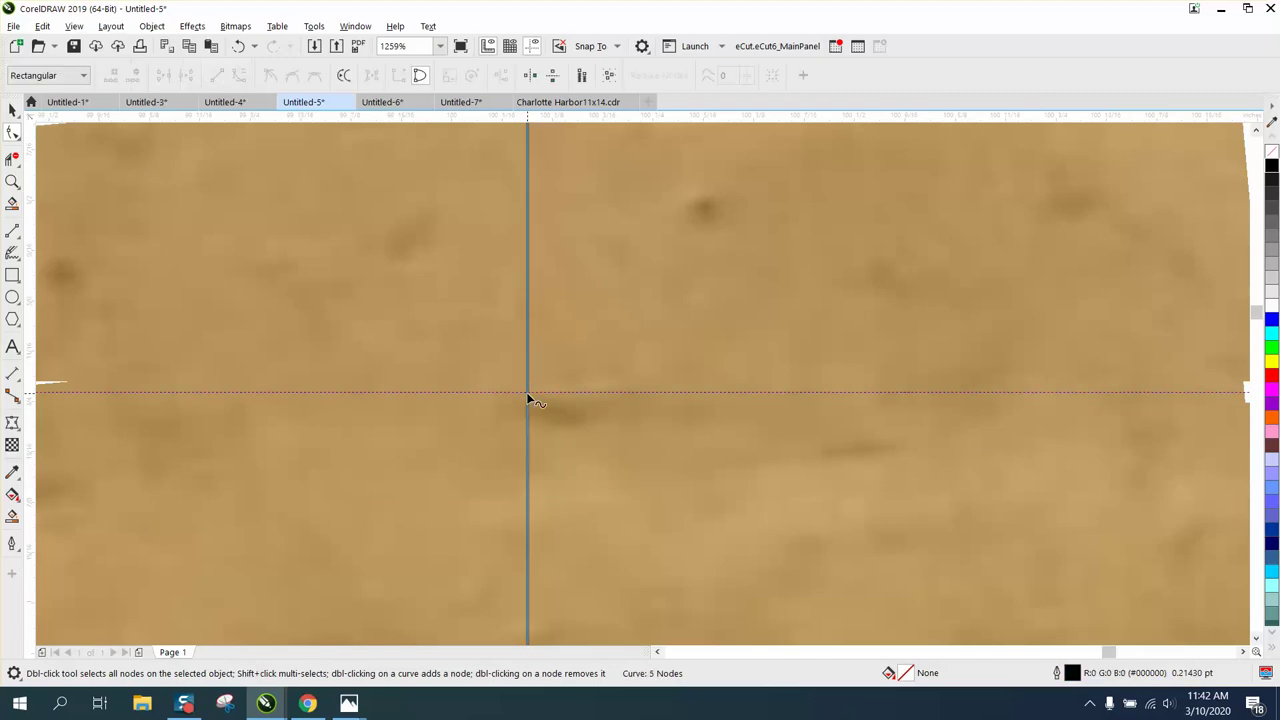
scroll(415, 312, "down", 3)
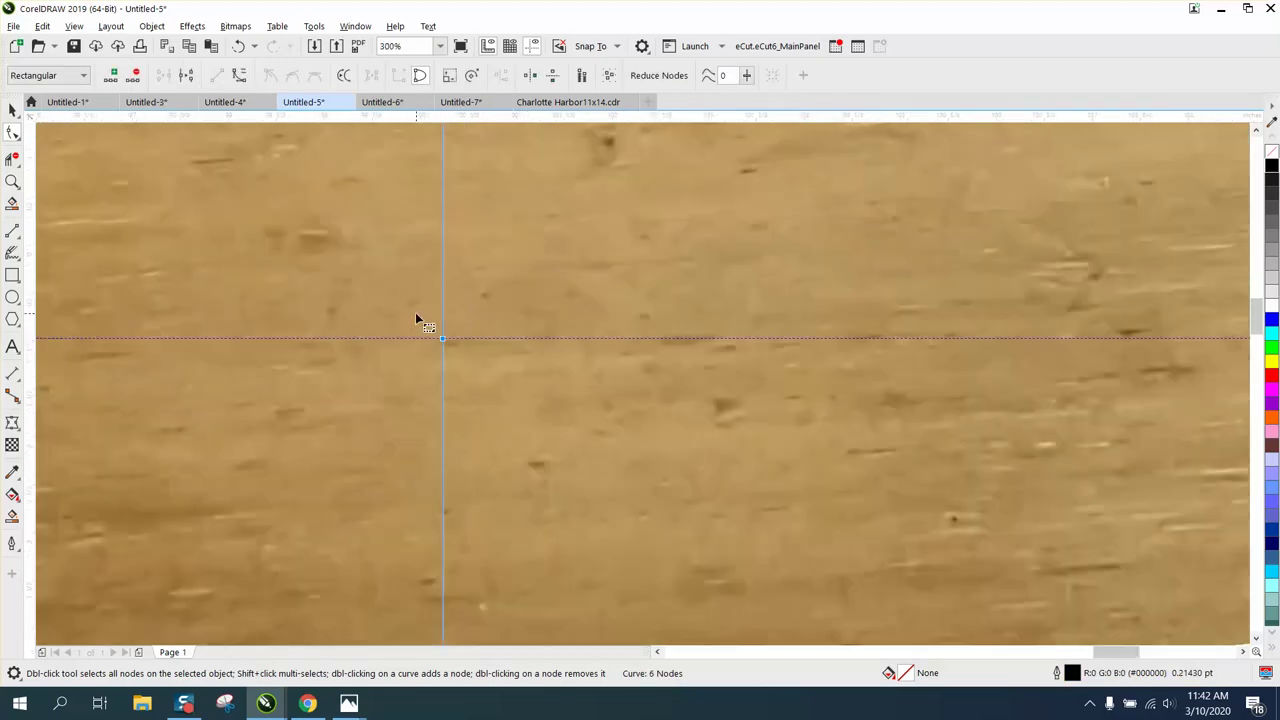
scroll(415, 312, "down", 2)
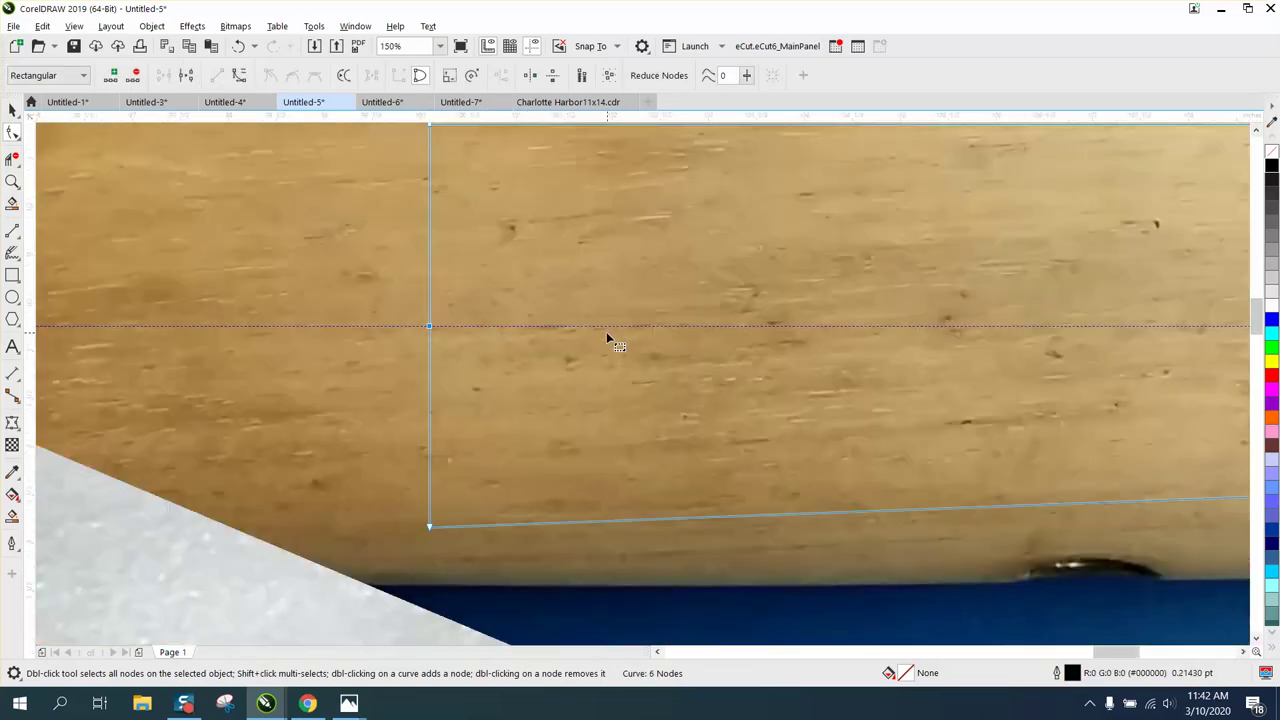
left_click_drag(431, 329, 754, 331)
scroll(754, 331, "down", 2)
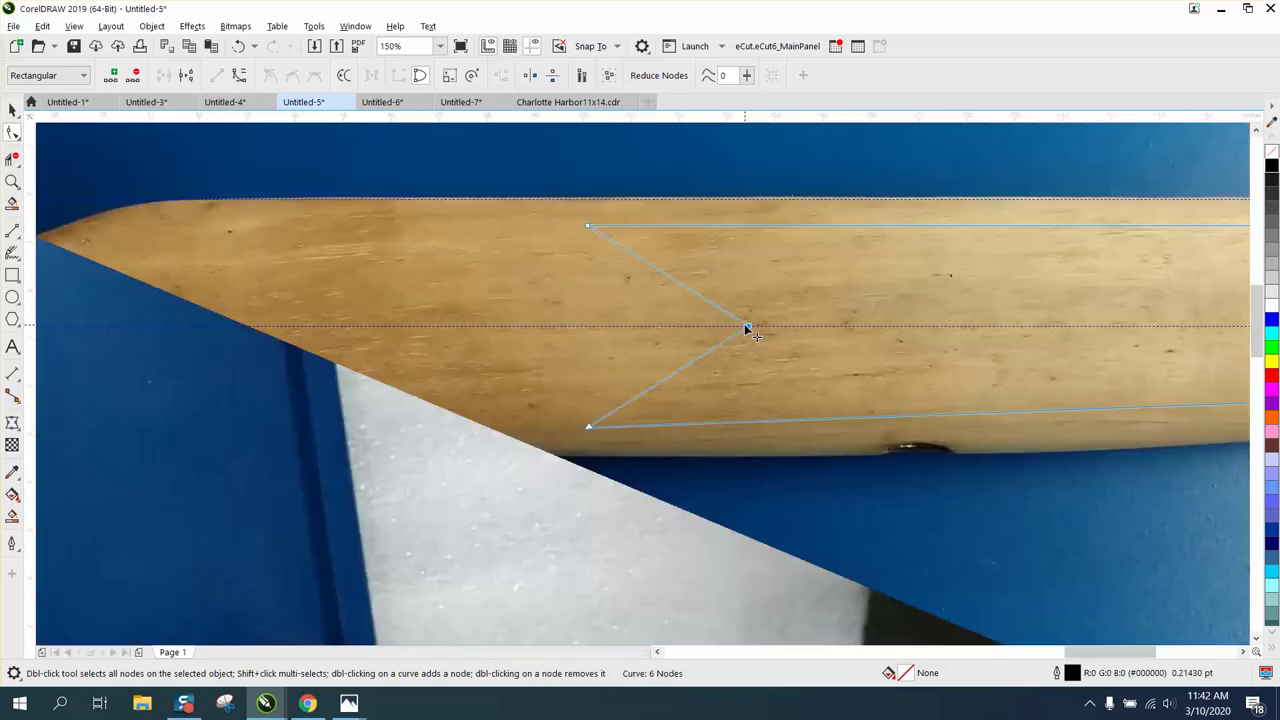
scroll(692, 340, "down", 2)
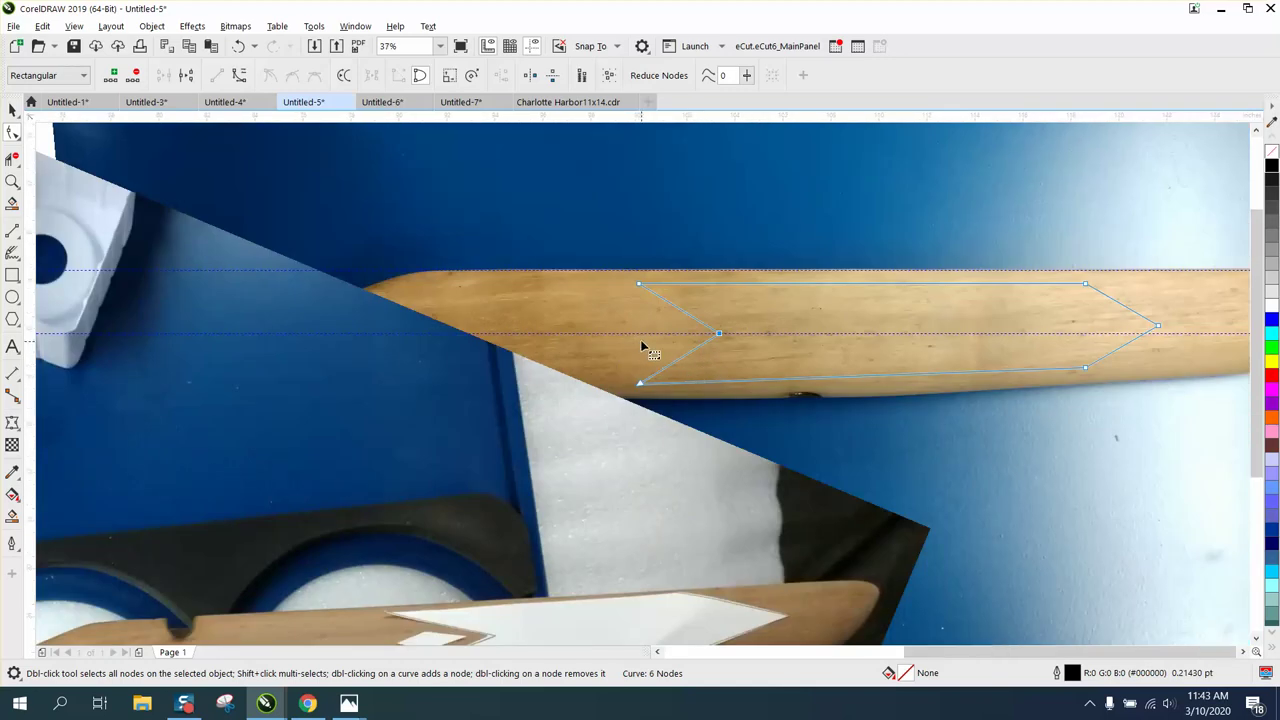
scroll(640, 339, "down", 2)
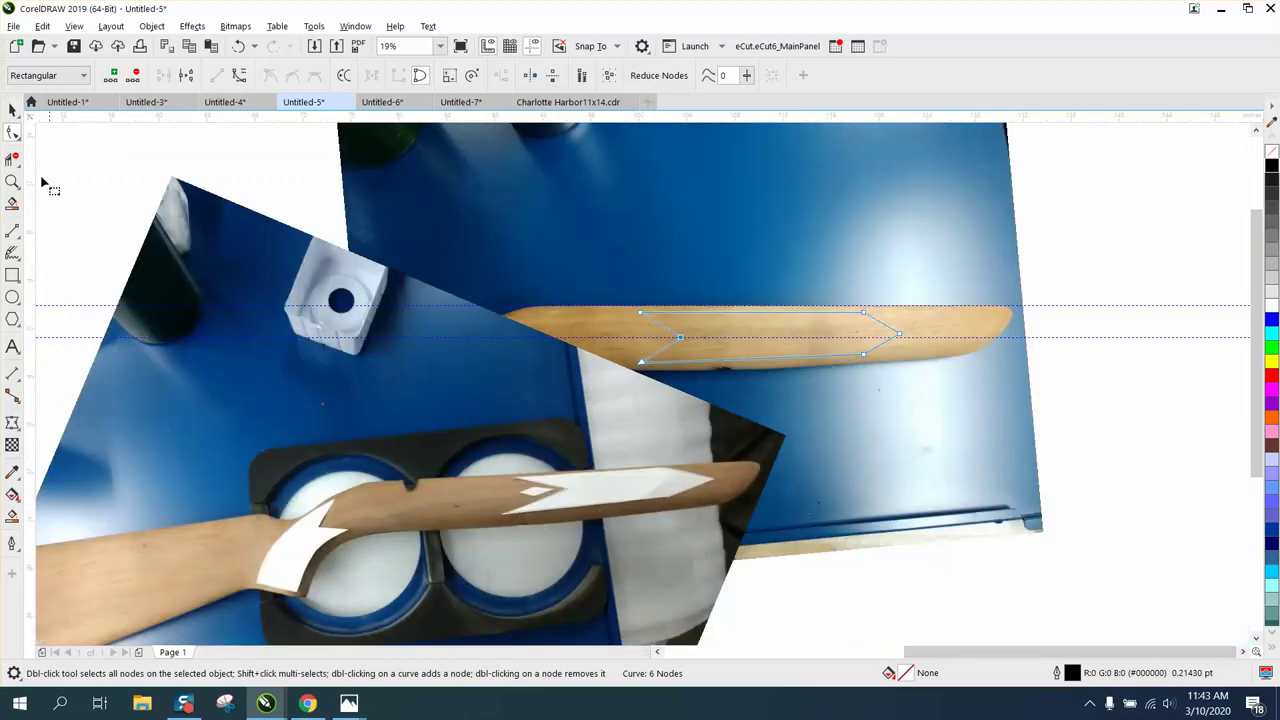
Nudge the outline's lower-left back corner one step farther left.
left_click(12, 181)
left_click_drag(572, 296, 788, 418)
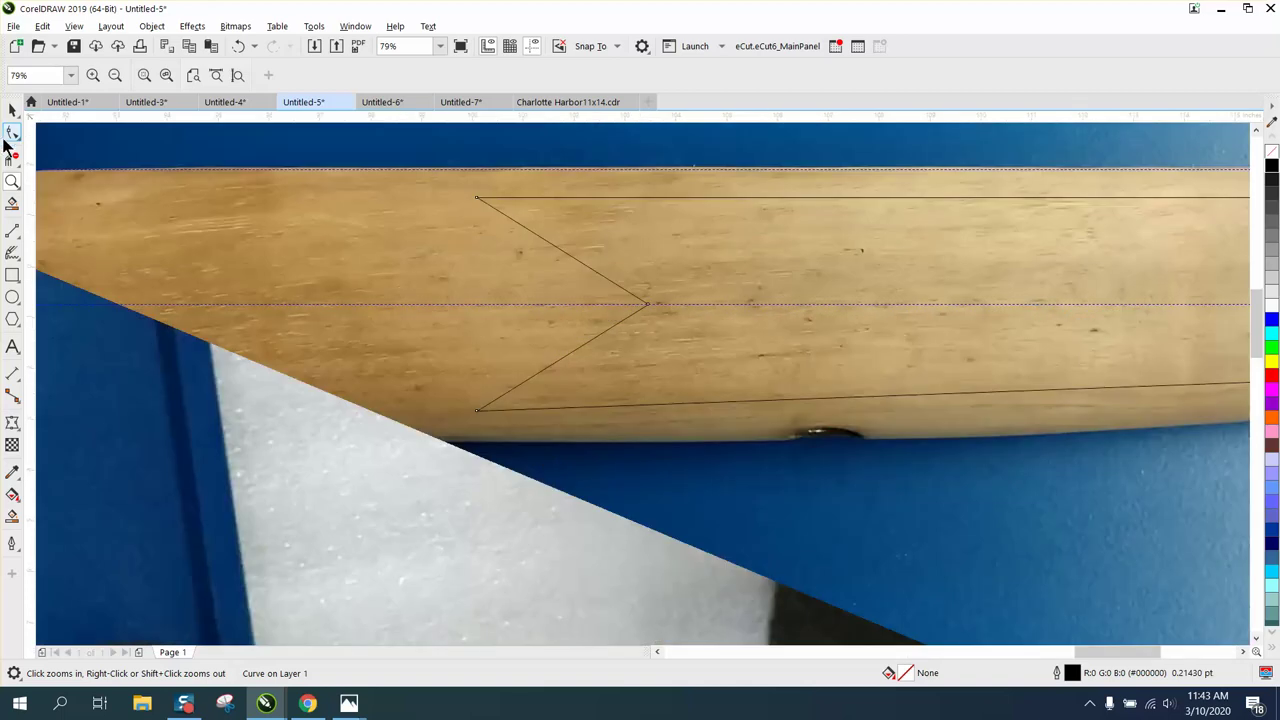
key("F10")
left_click(477, 412)
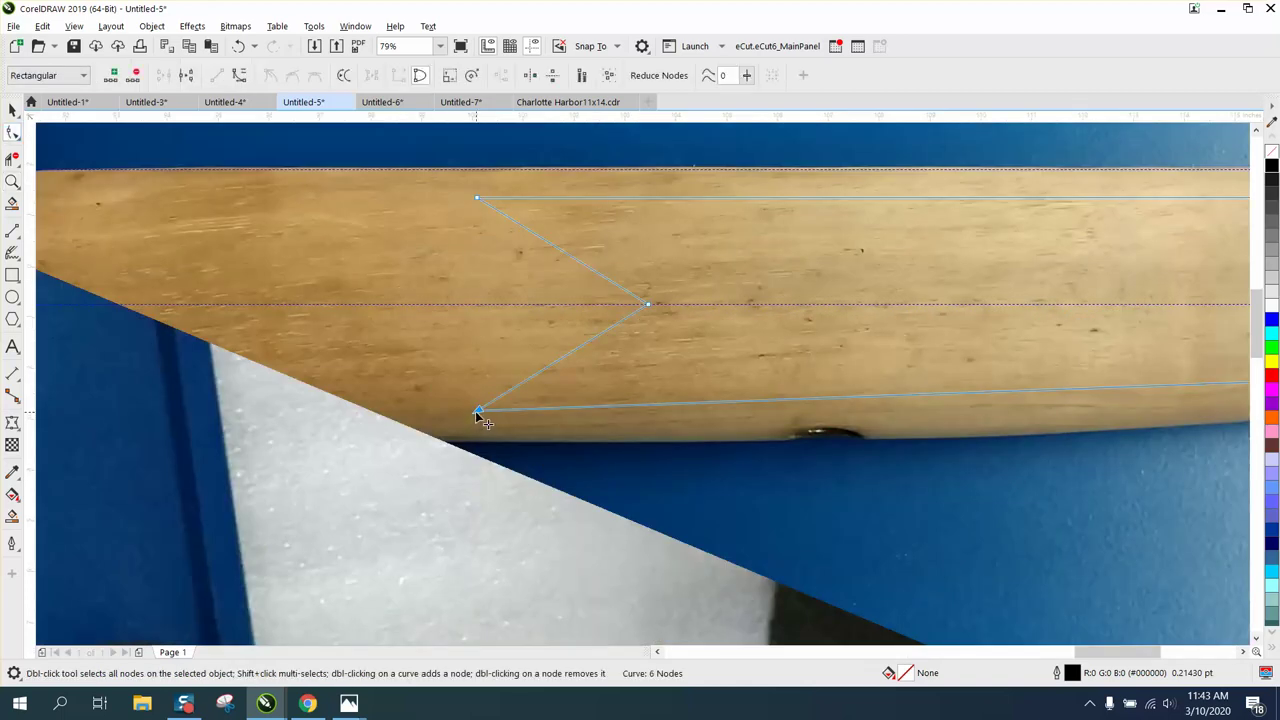
key("Left")
key("Left")
key("Left")
key("Left")
key("Left")
key("Left")
key("Left")
key("Left")
key("Left")
key("Left")
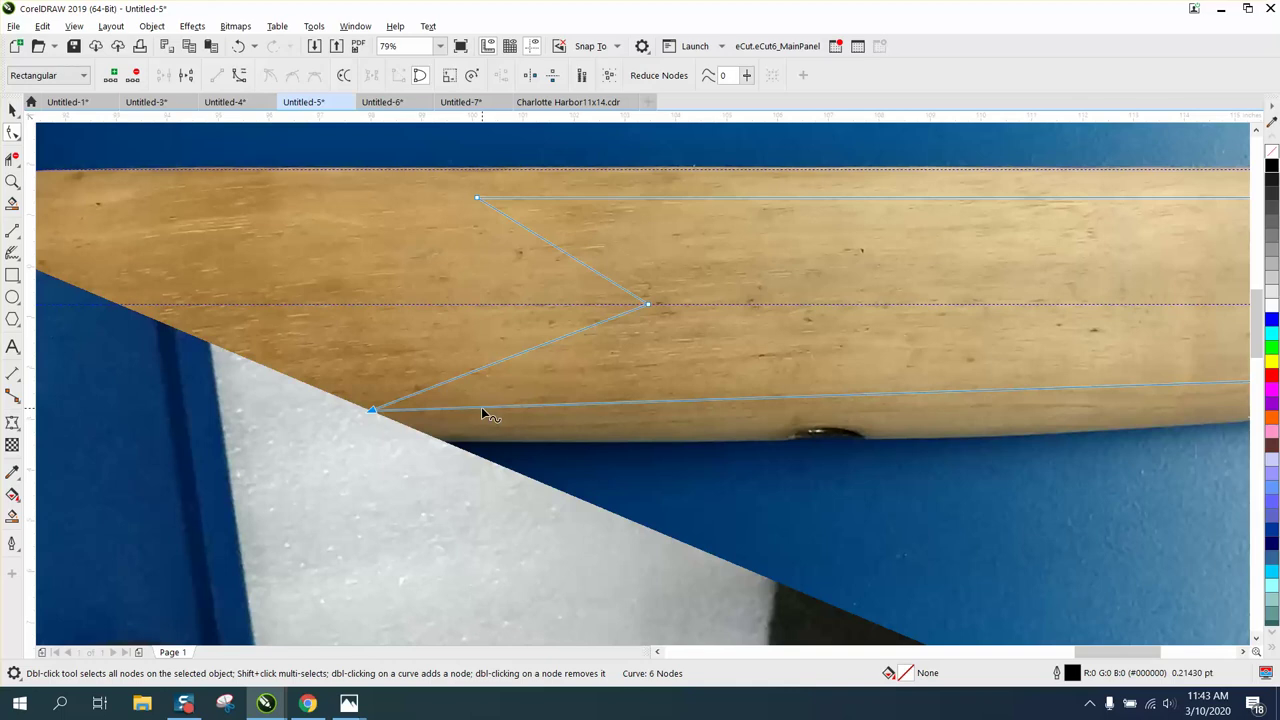
scroll(481, 409, "down", 2)
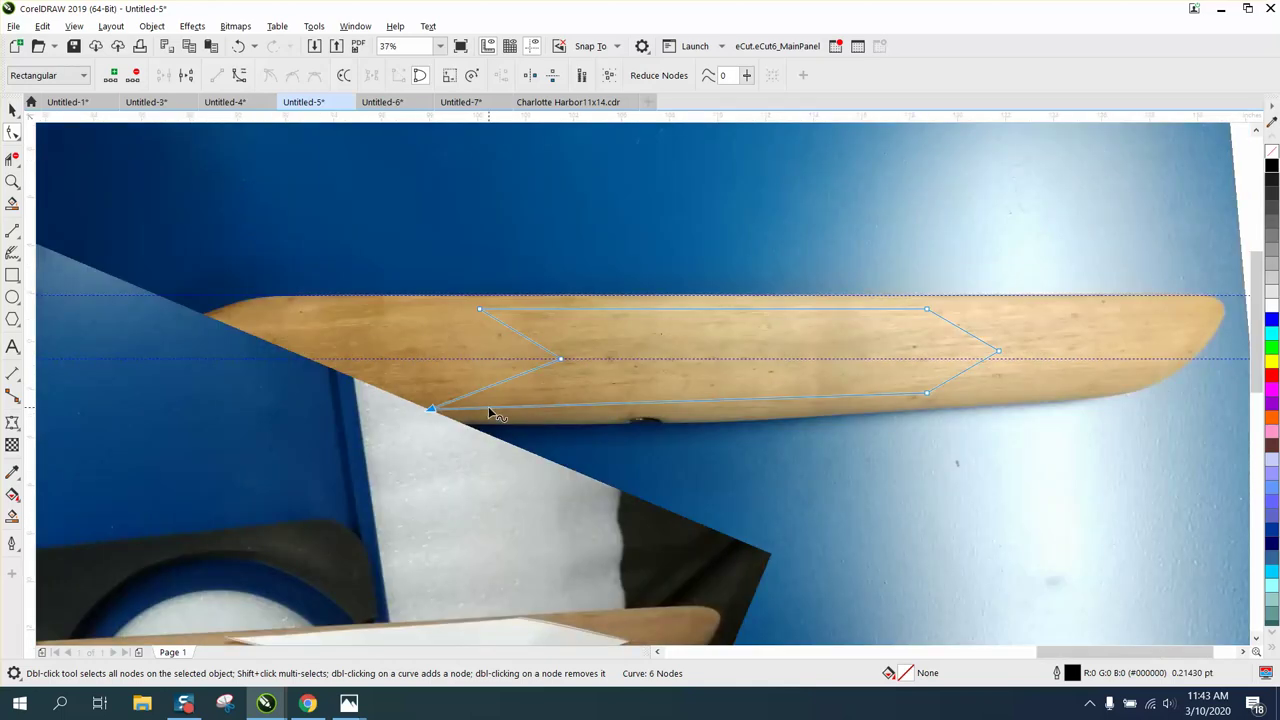
scroll(490, 412, "down", 2)
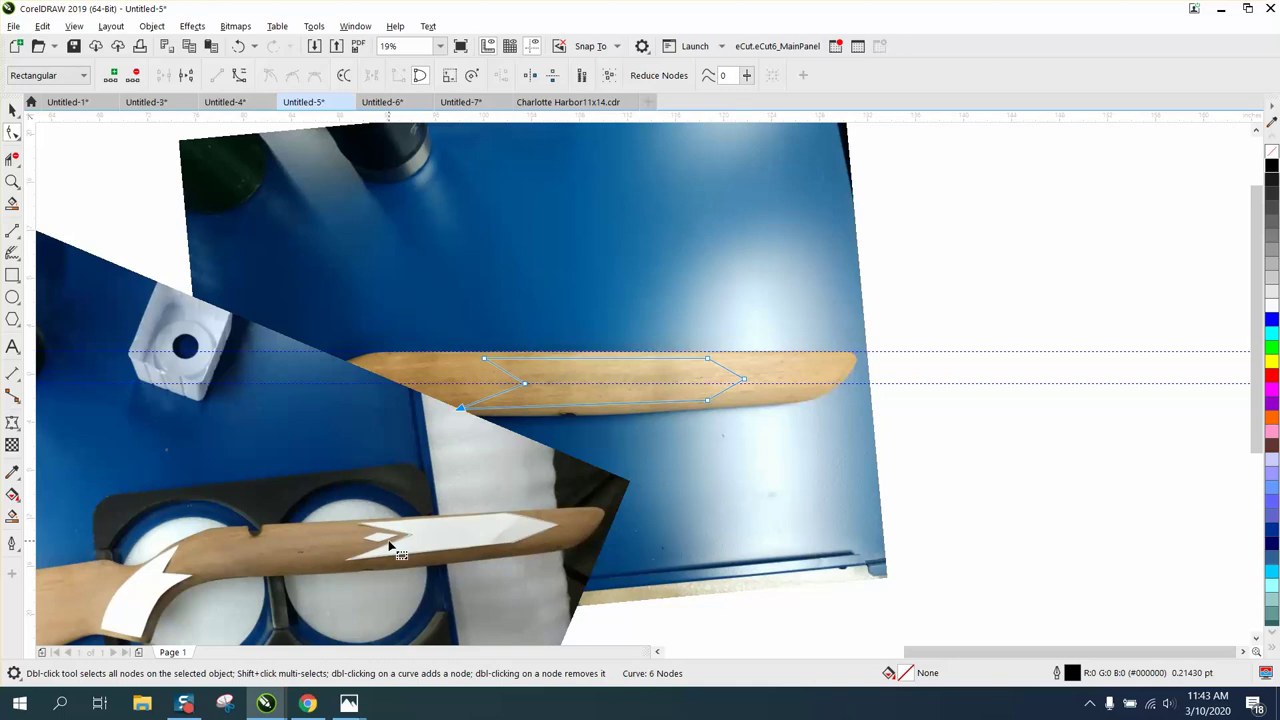
Zoom in on the finished stock's arrow and diamond inlay, then on the outline's notched tail.
left_click(12, 182)
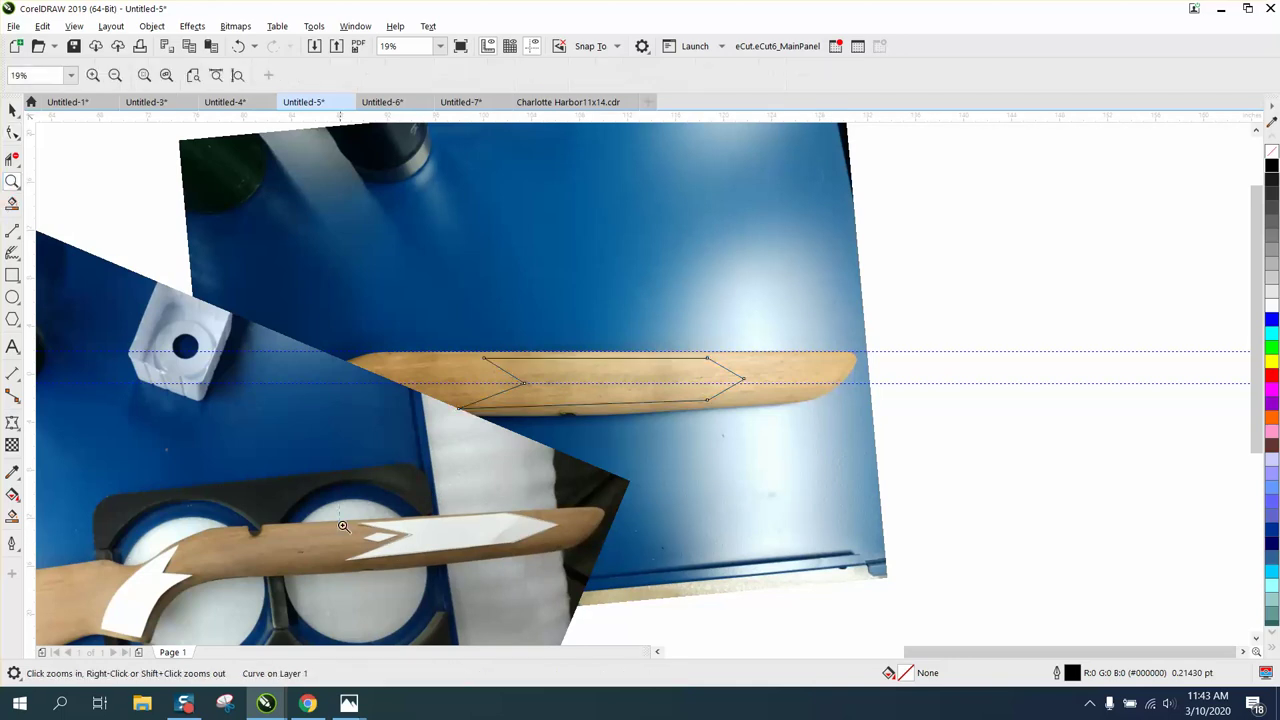
left_click_drag(342, 526, 484, 578)
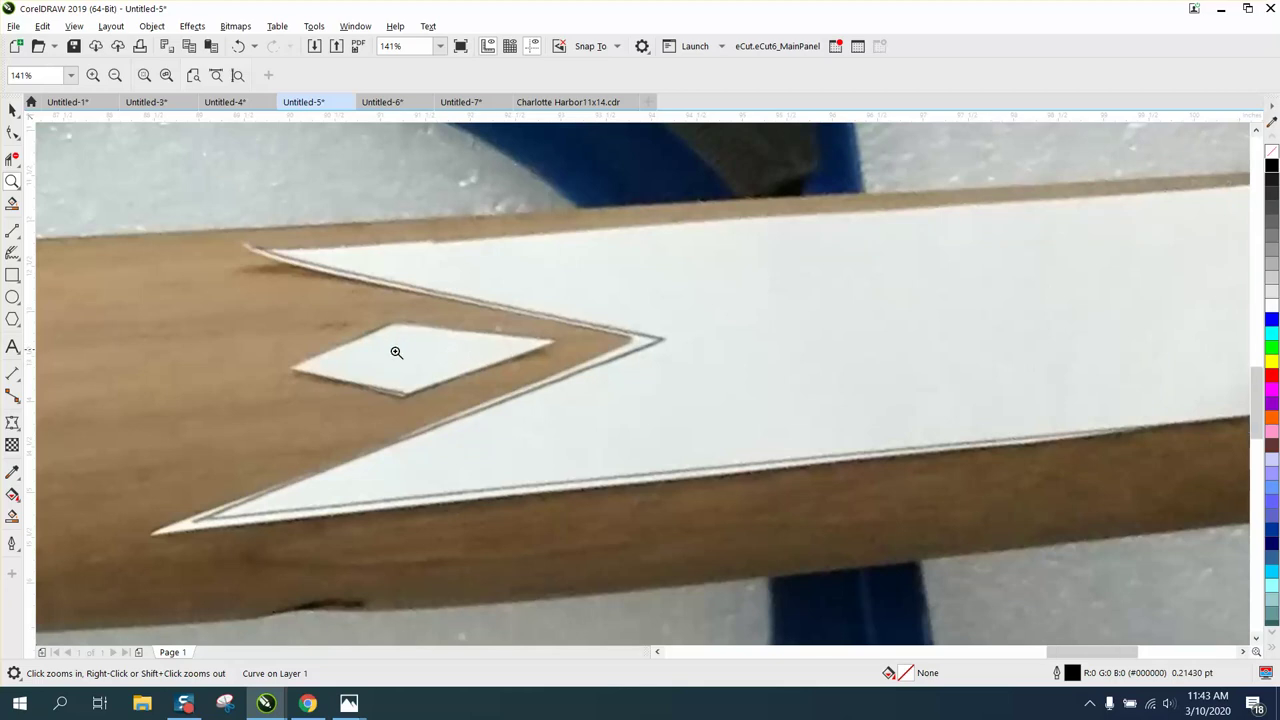
scroll(420, 357, "down", 4)
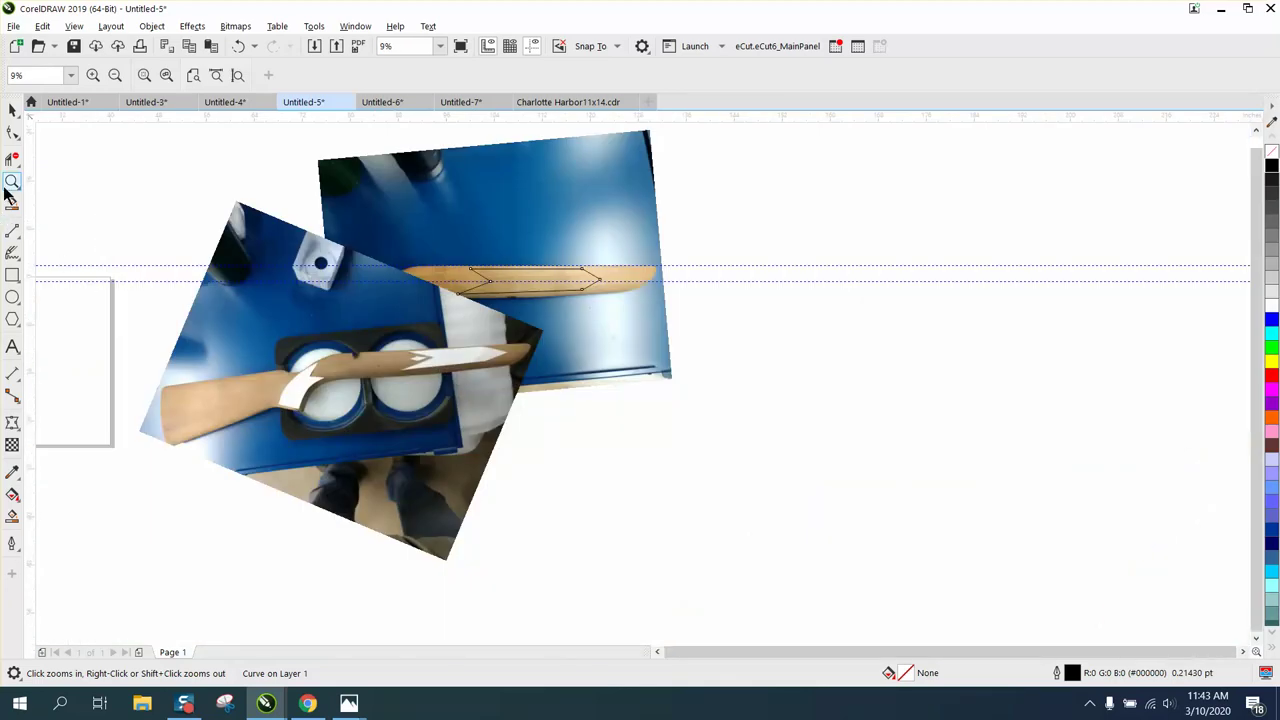
left_click_drag(410, 257, 526, 316)
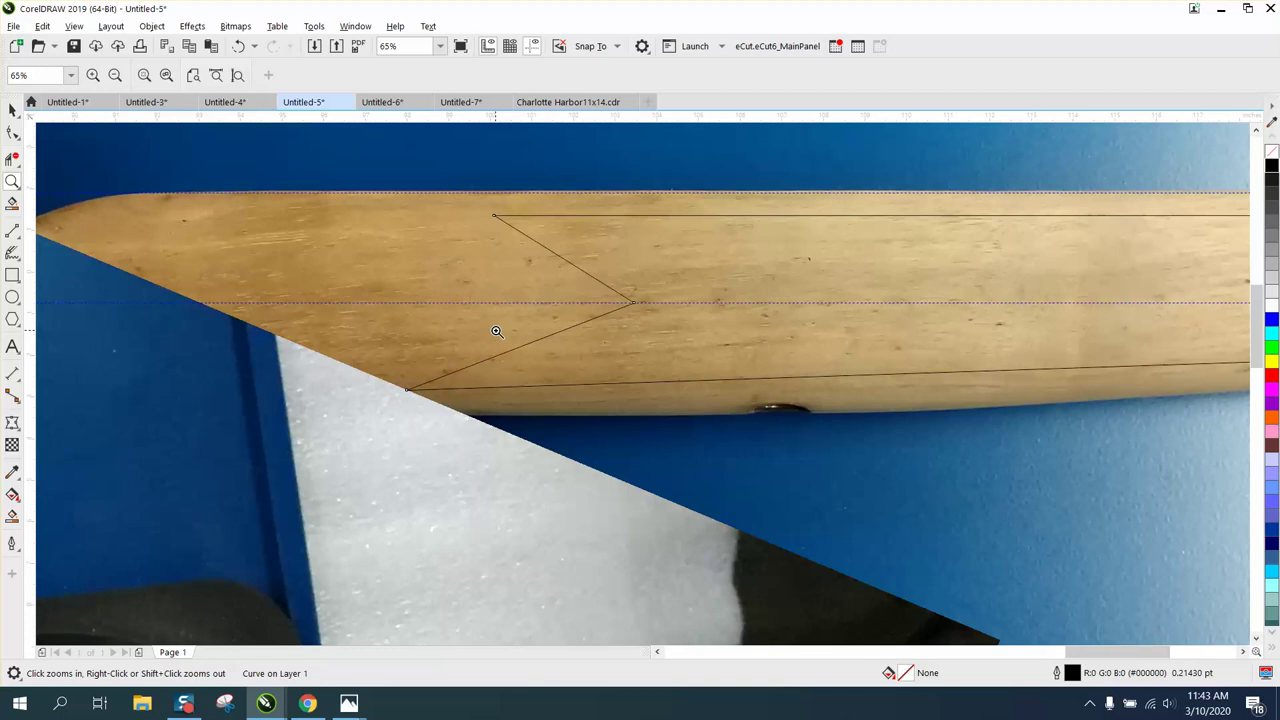
Draw a red-outlined 4-sided diamond behind the notch and stretch it to 5.88 × 1.83 inches.
left_click(12, 319)
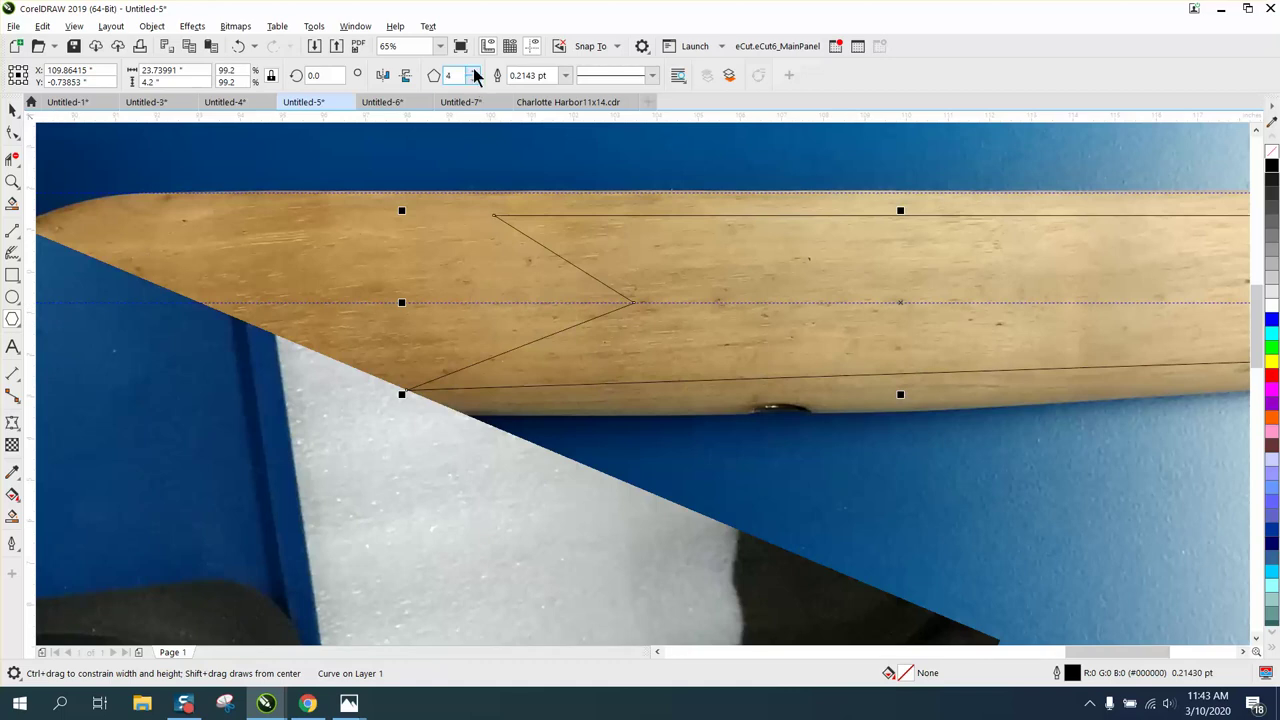
left_click_drag(356, 281, 603, 329)
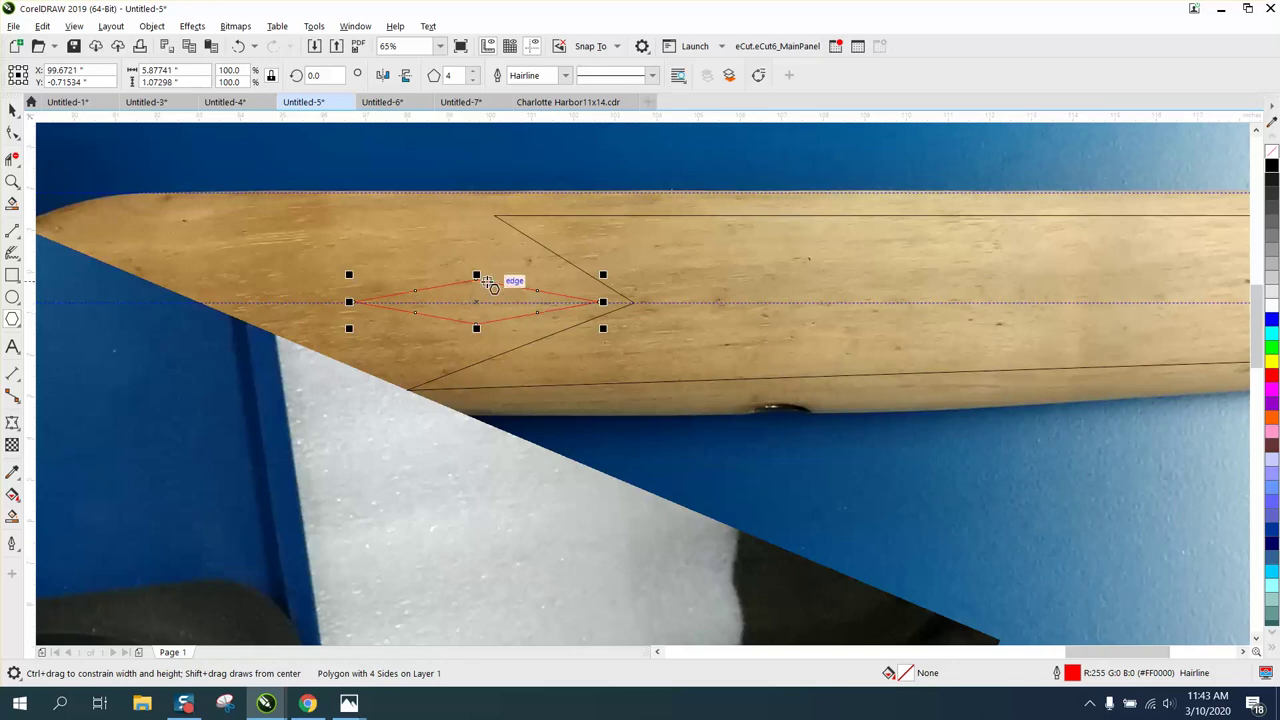
mouse_move(486, 282)
left_mouse_down()
mouse_move(482, 256)
mouse_move(477, 303)
left_mouse_up()
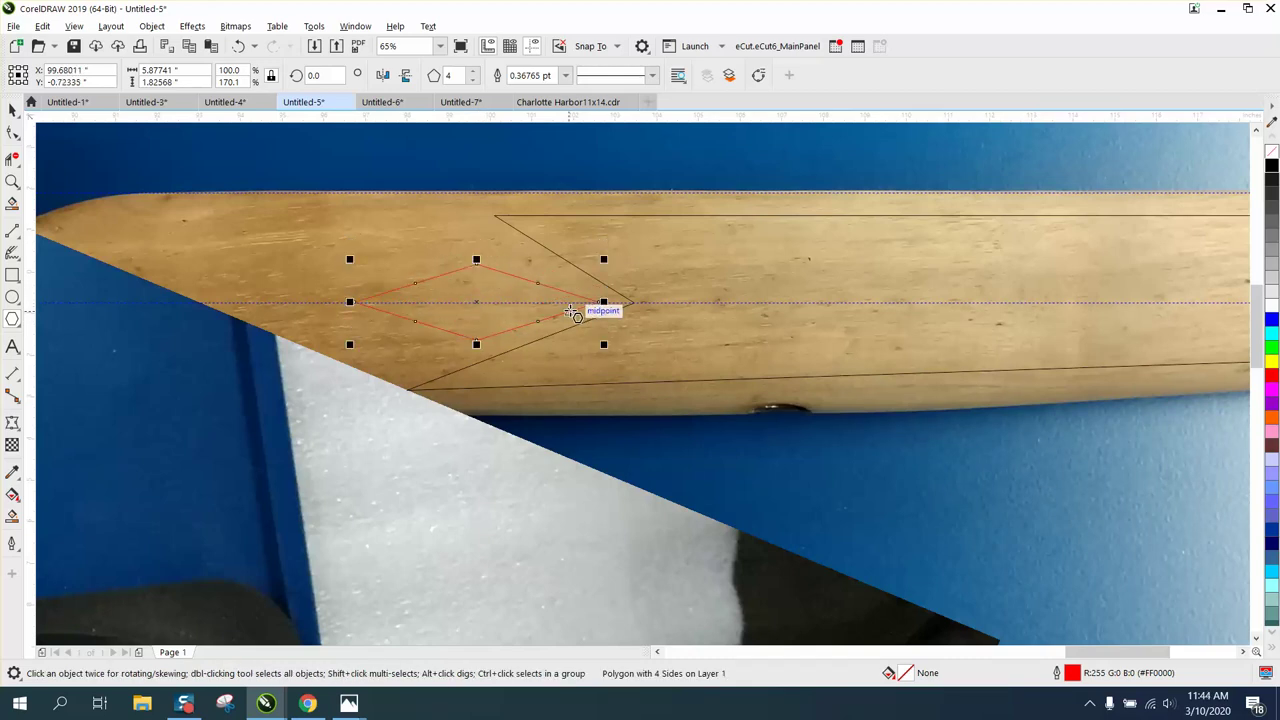
scroll(590, 305, "down", 2)
scroll(580, 310, "down", 2)
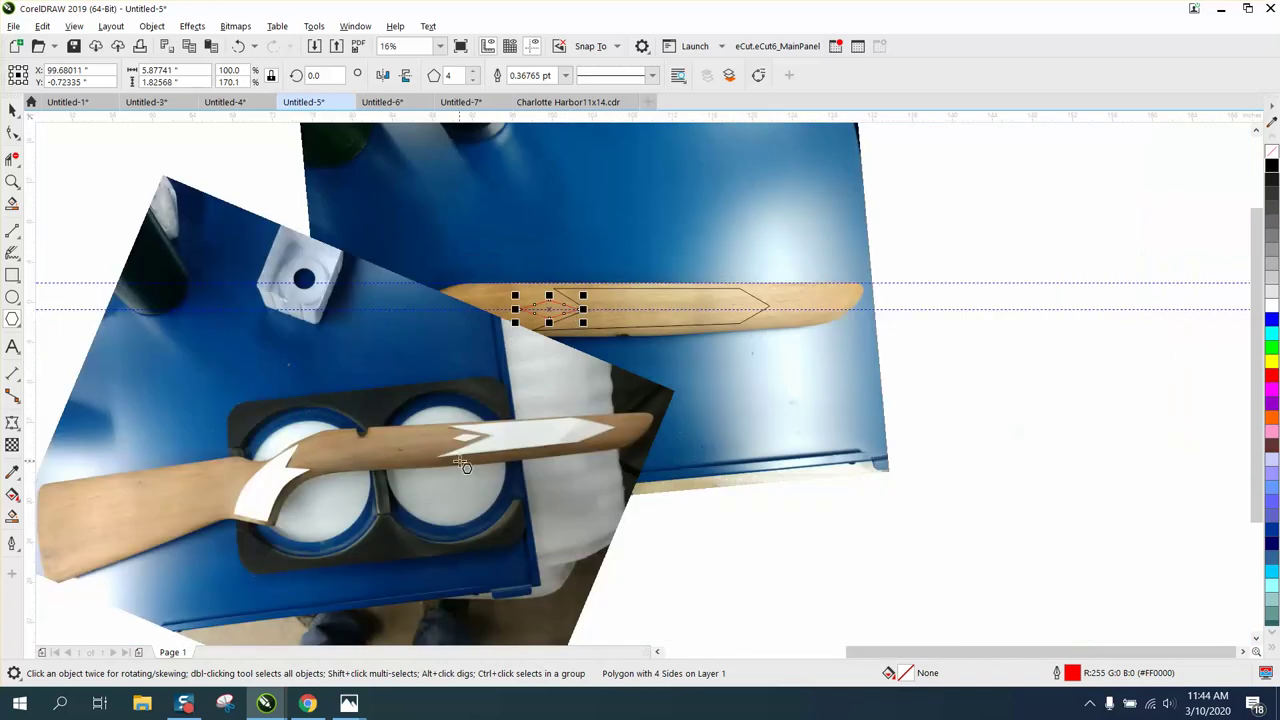
Clear the selection and zoom close on the arrow outline and red diamond on the stock.
left_click(12, 181)
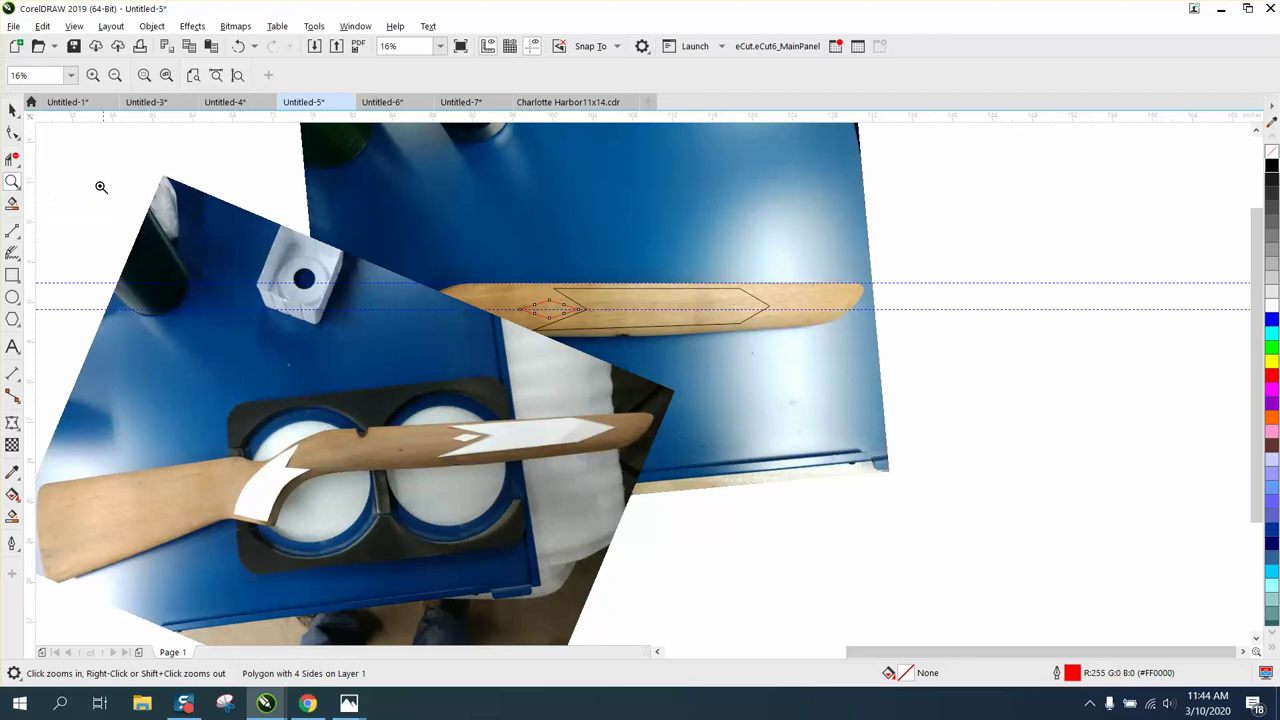
left_click_drag(532, 276, 685, 368)
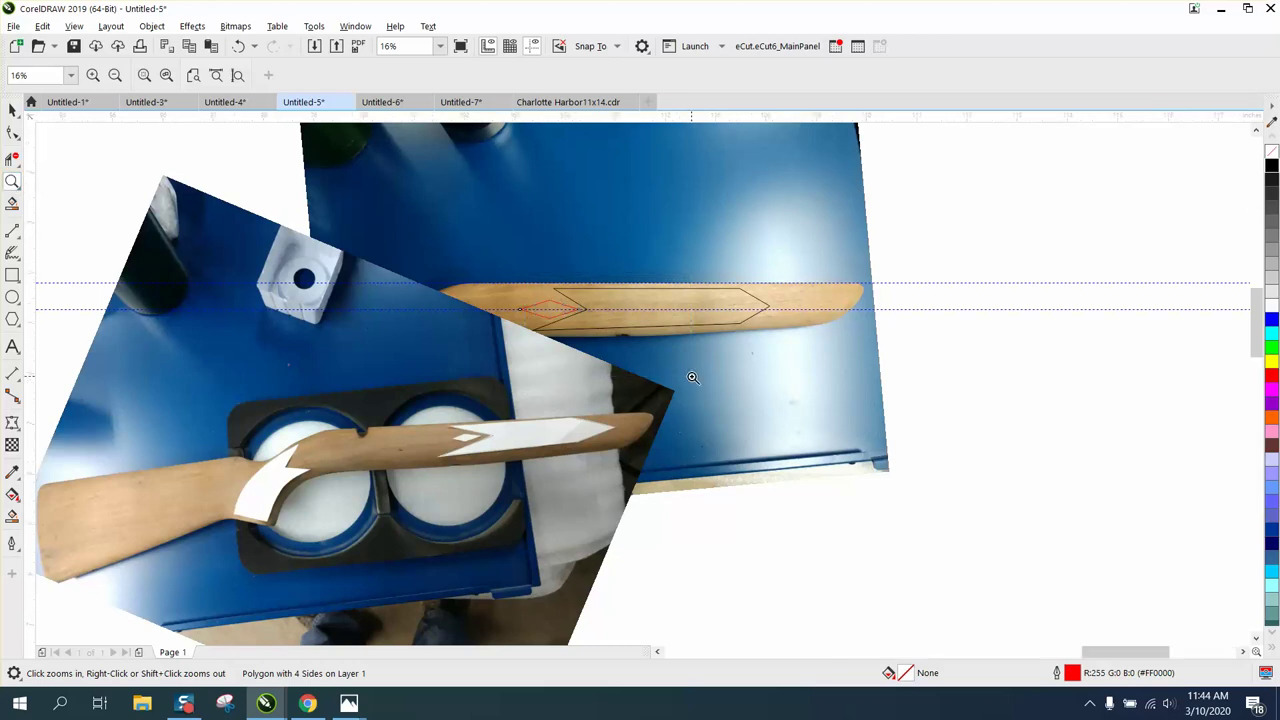
scroll(643, 358, "down", 2)
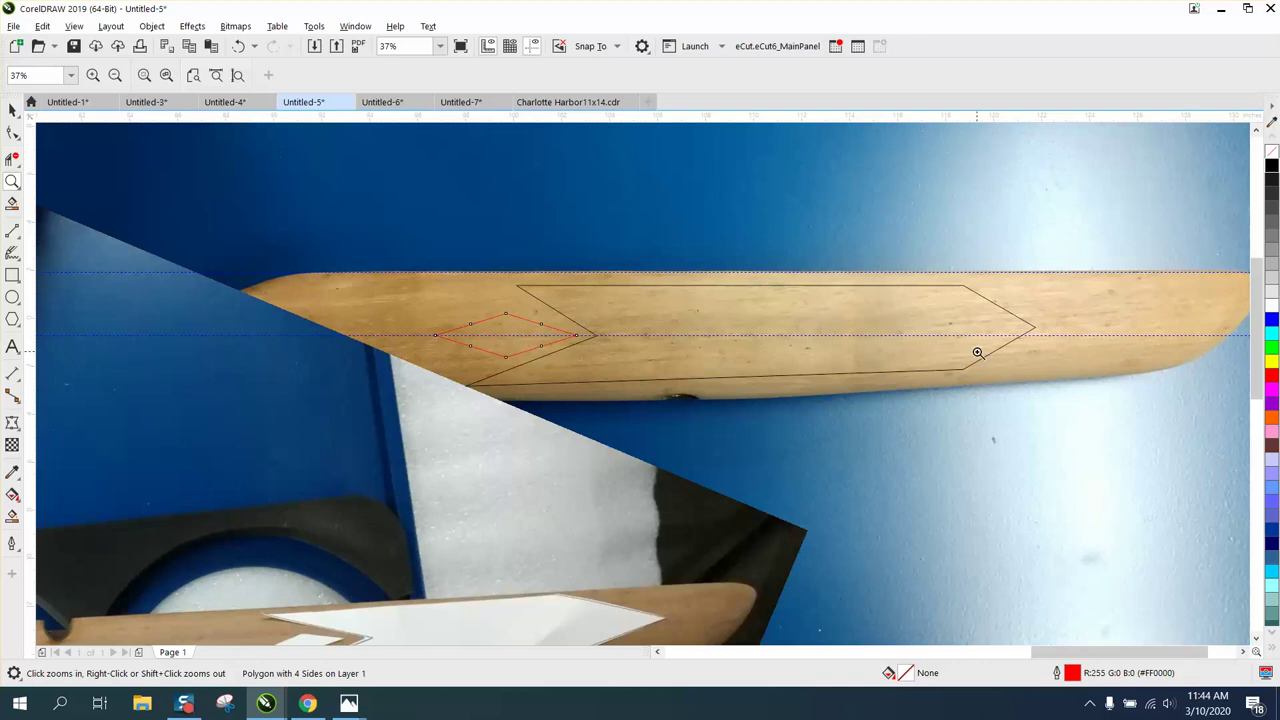
scroll(1084, 324, "down", 2)
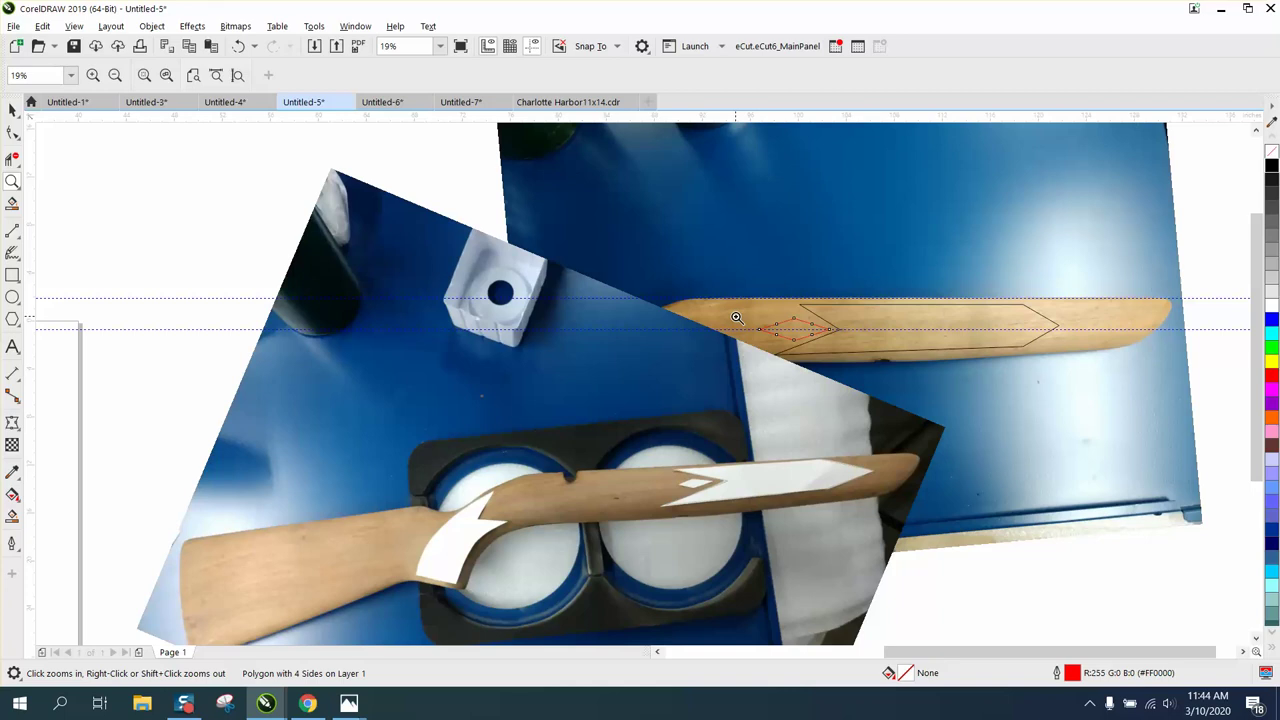
scroll(736, 317, "down", 2)
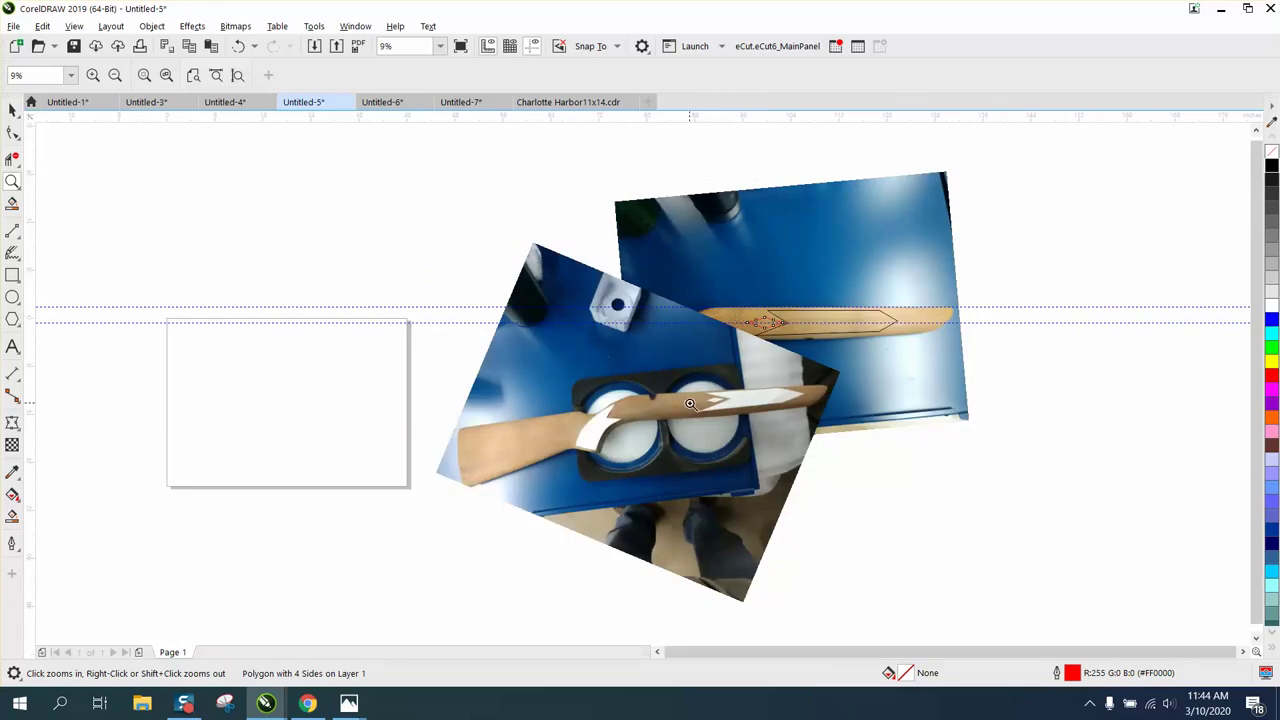
left_click(12, 110)
left_click(265, 322)
left_click(12, 110)
left_click(197, 203)
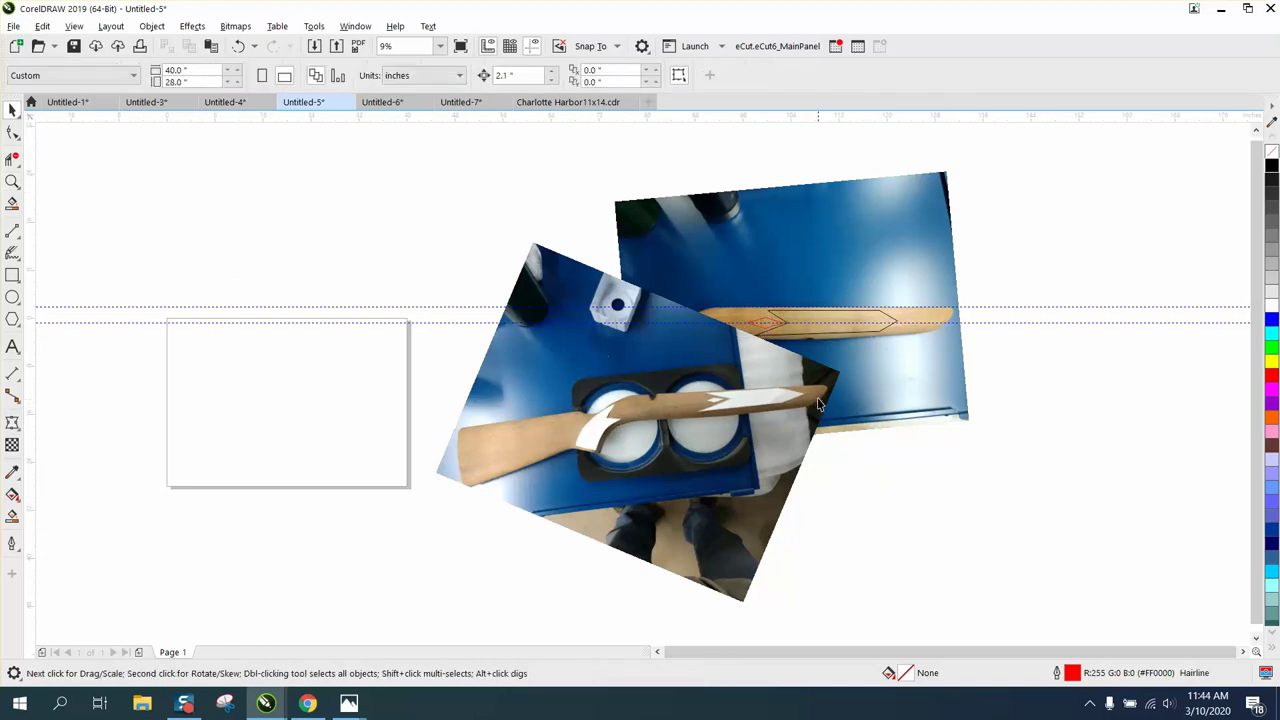
left_click(12, 181)
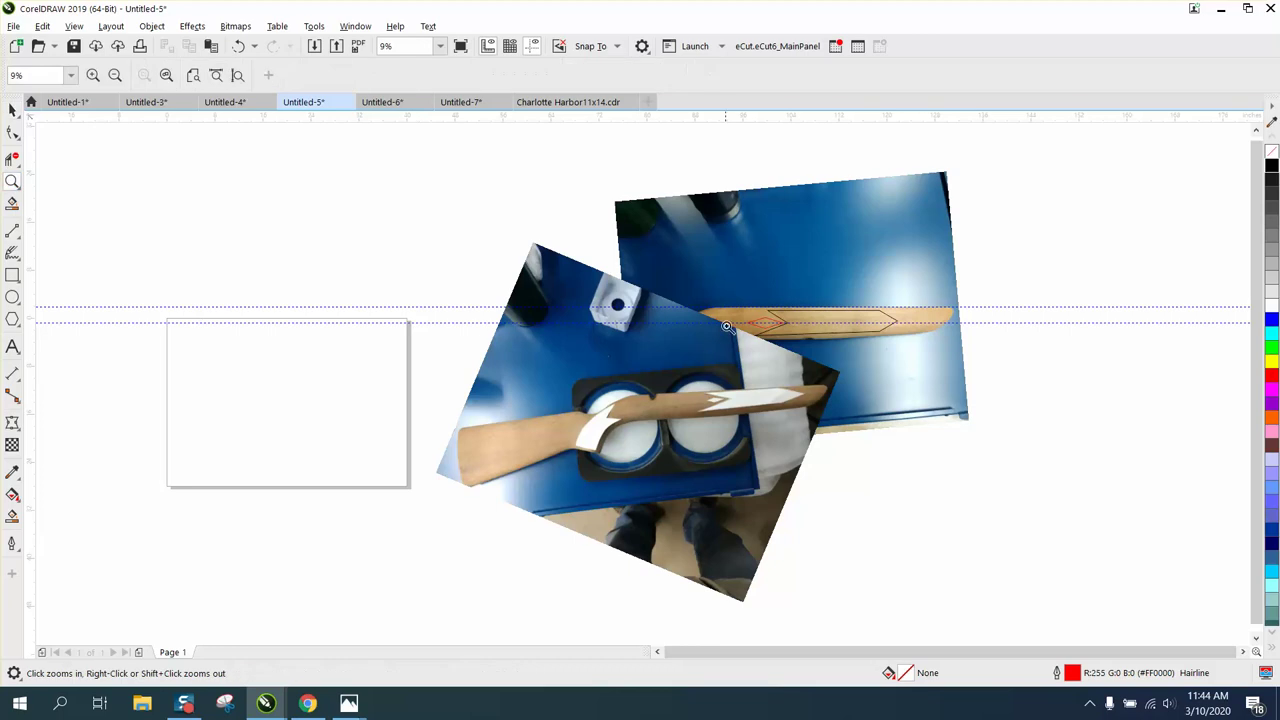
left_click_drag(744, 298, 946, 371)
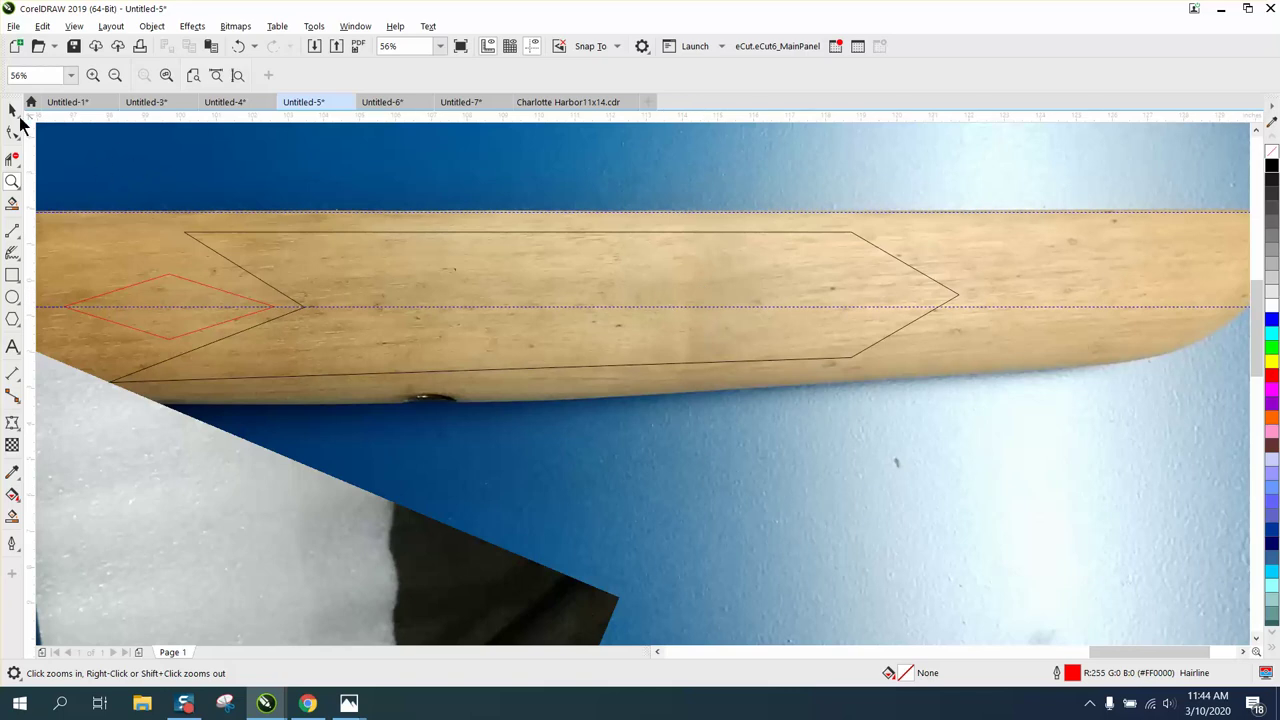
Select the large hairline arrow outline and zoom out to see it across the paddle.
left_click(13, 110)
left_click(422, 231)
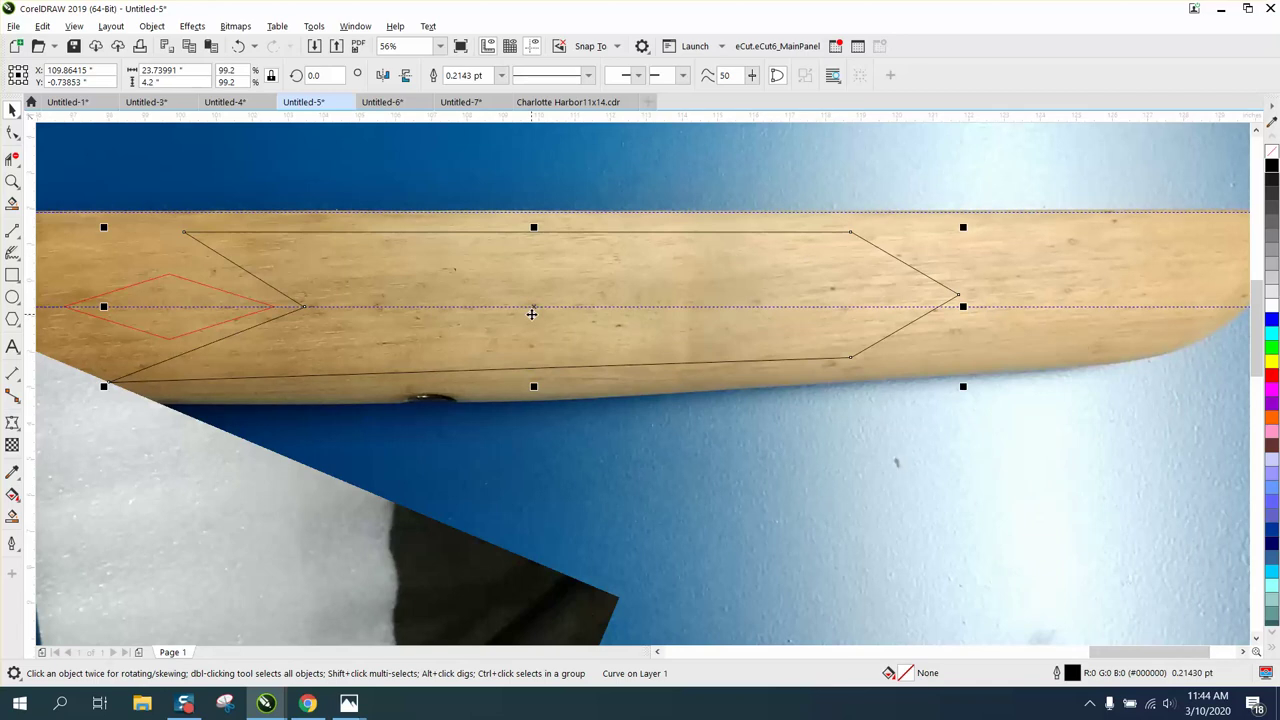
scroll(532, 314, "down", 2)
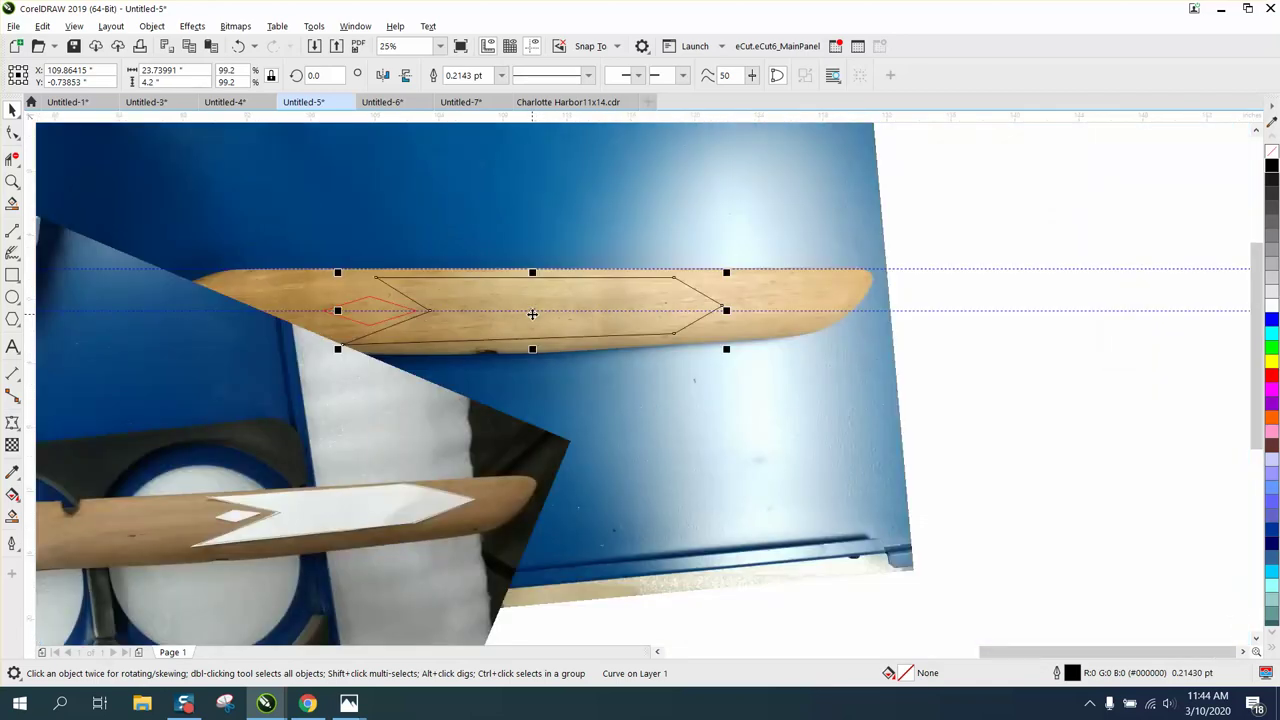